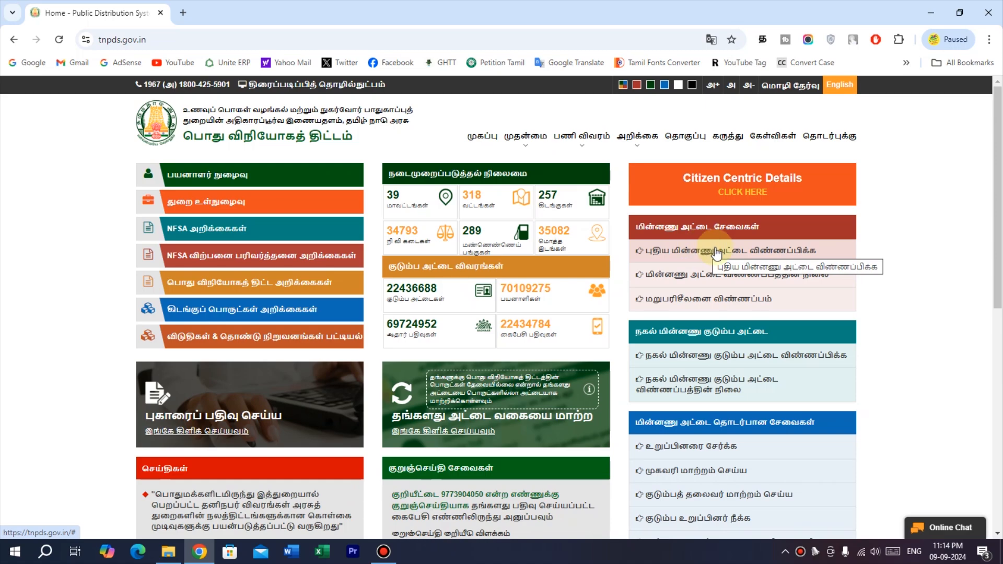
Open the new smart ration card application and choose Mrs. as the family head's title.
click(724, 252)
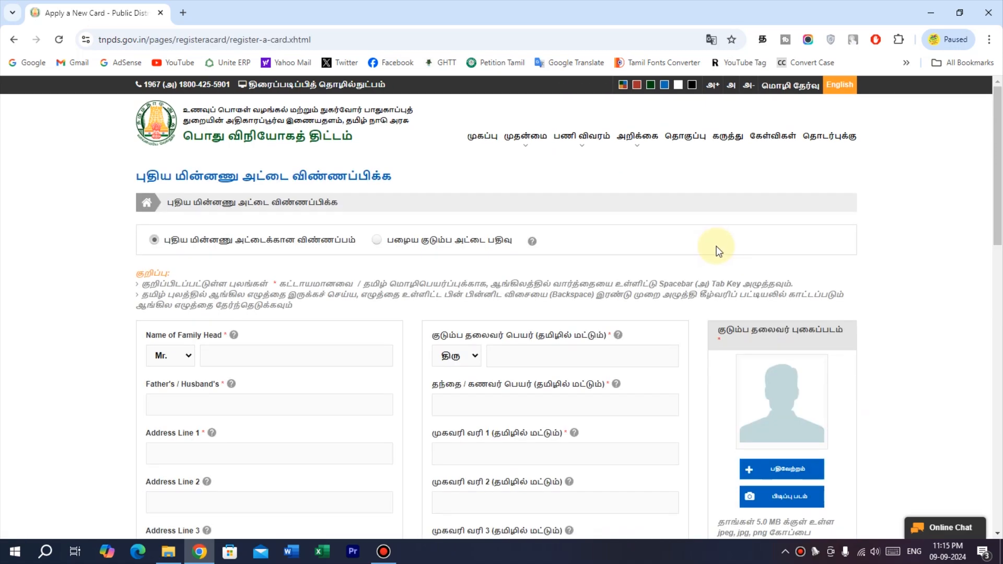
drag(999, 173, 996, 204)
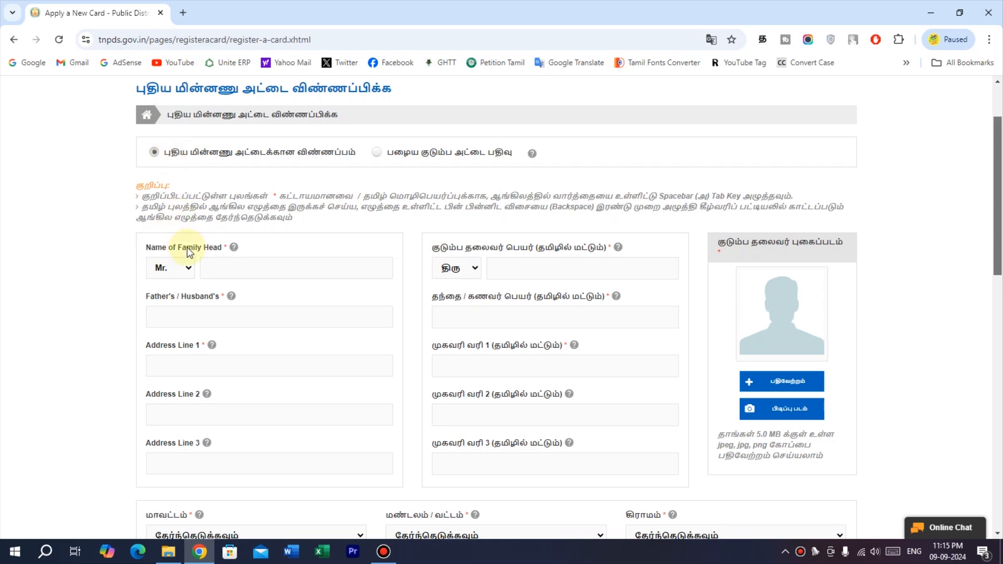
click(183, 268)
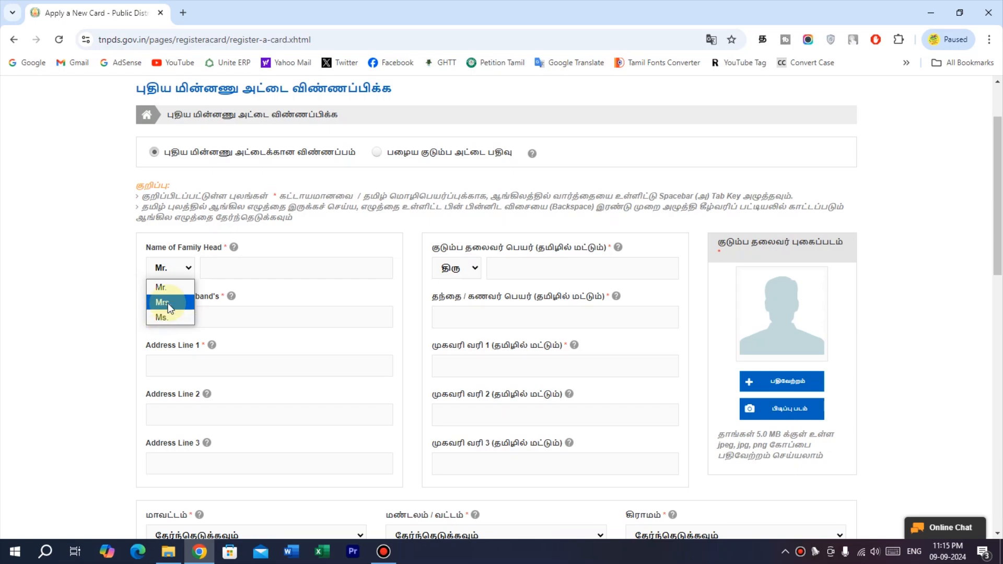
click(168, 303)
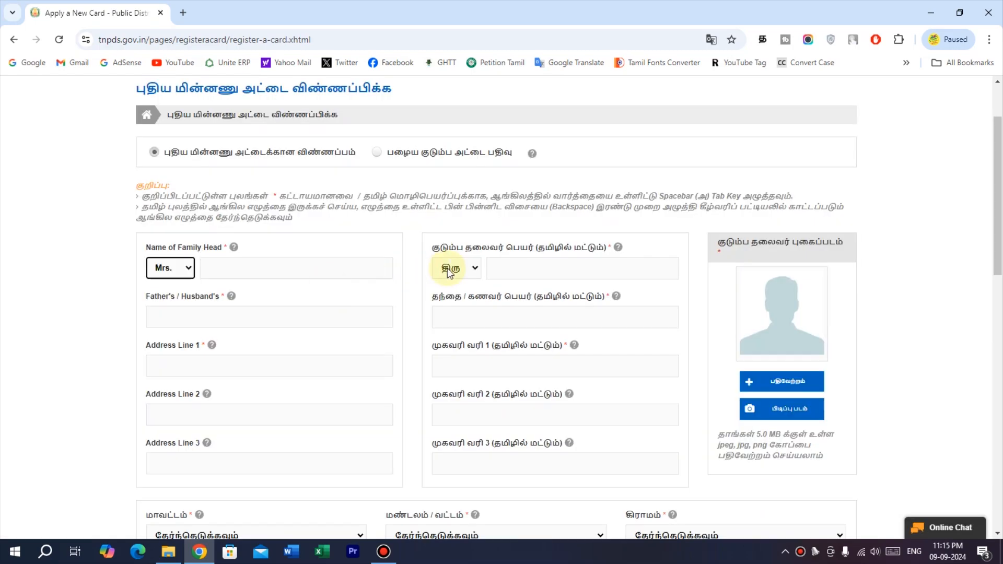
click(335, 268)
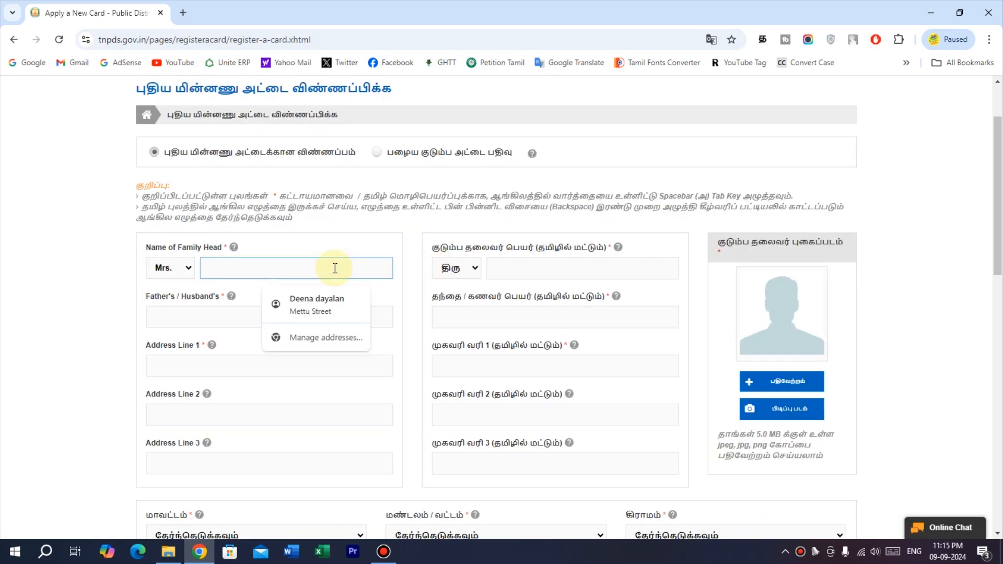
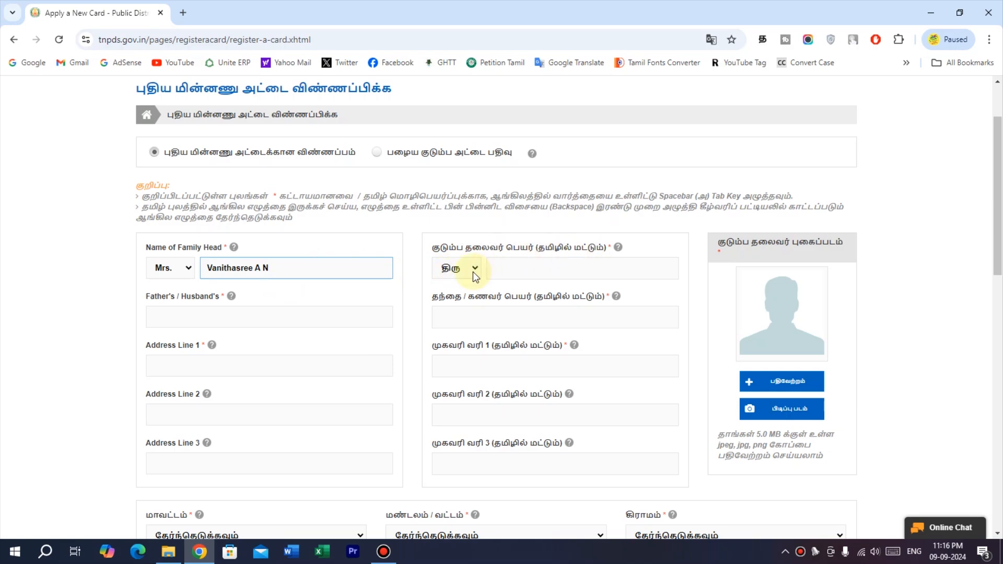
Enter the family head's name in English and set the Tamil title to திருமதி.
click(473, 268)
click(464, 305)
Type the family head's name in Tamil by transliteration, removing stray characters, then revert to English typing.
click(537, 272)
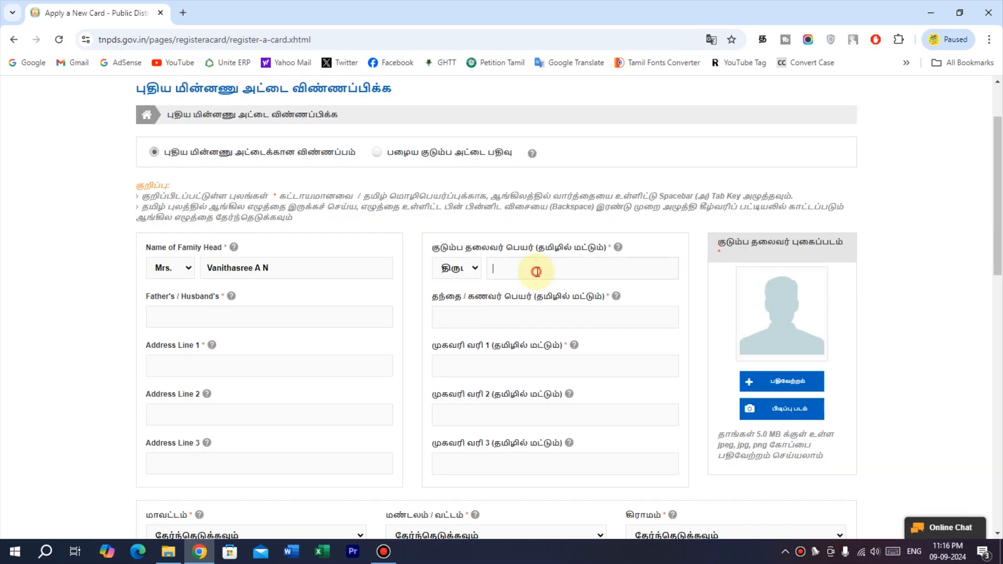
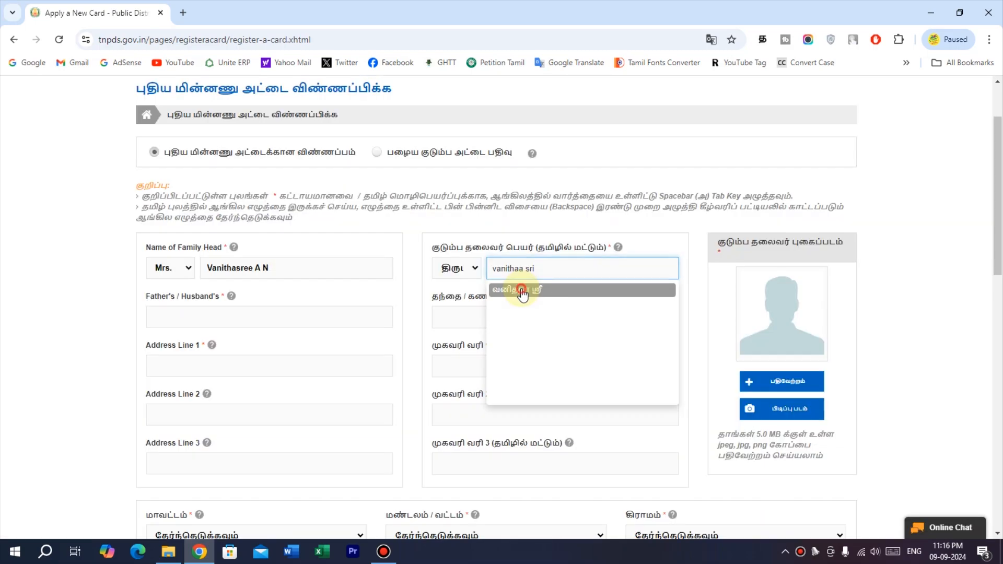
click(522, 290)
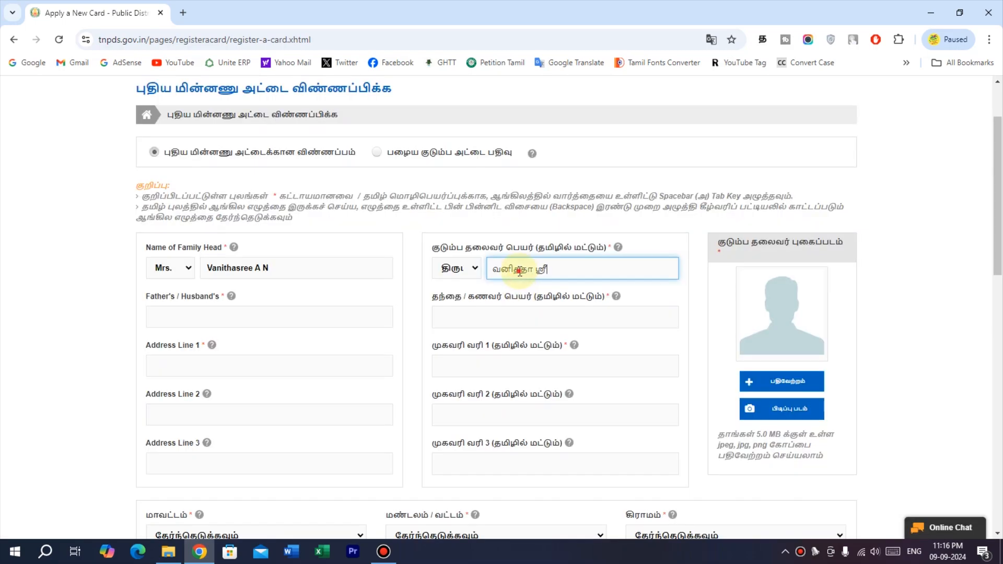
drag(521, 272, 516, 273)
key(BackSpace)
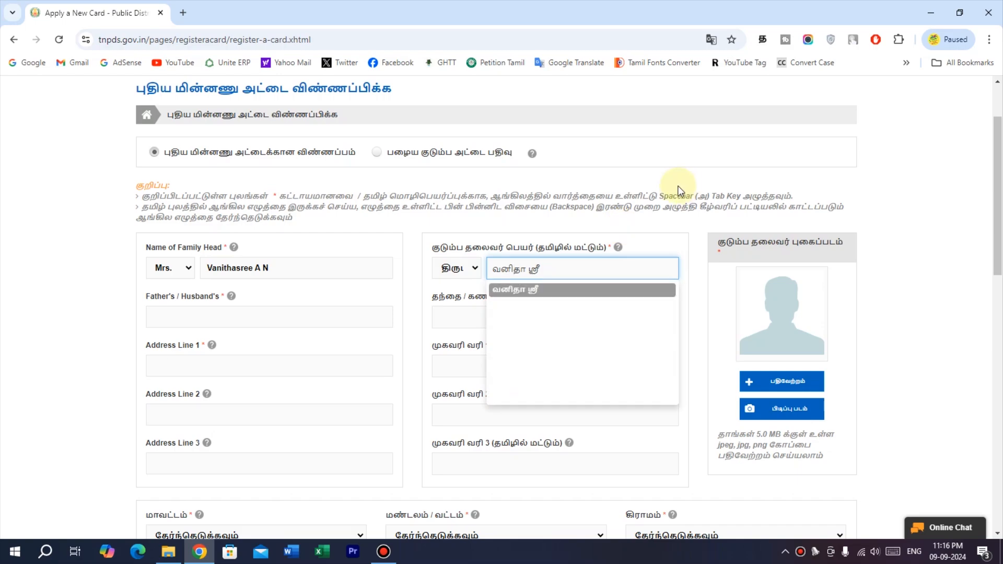
click(763, 39)
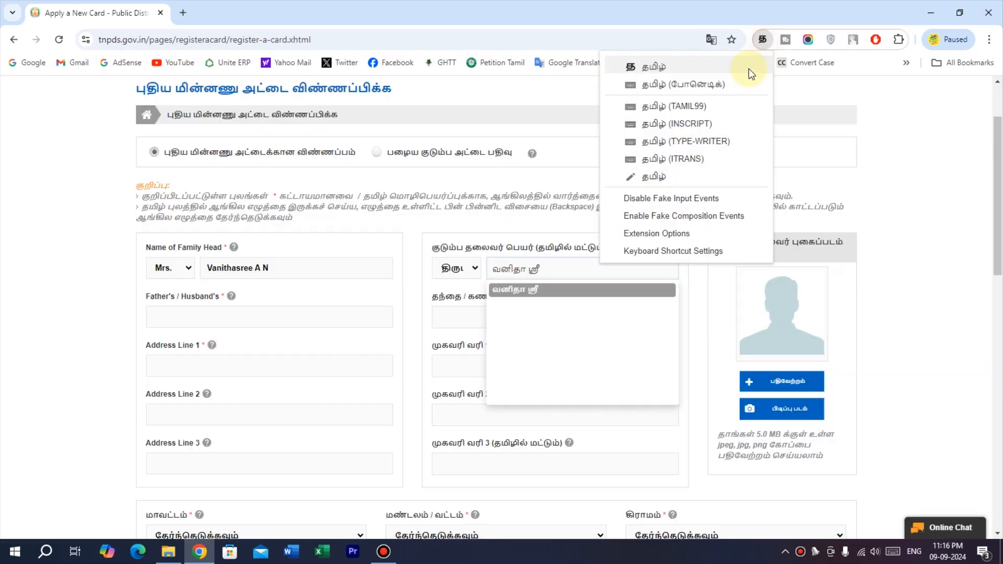
click(735, 68)
text(அ ந)
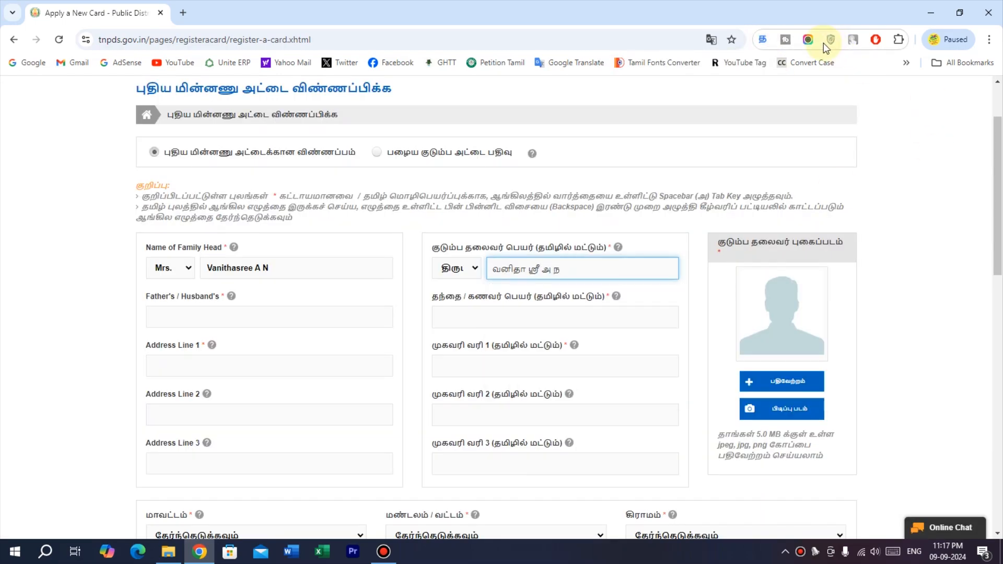
click(764, 40)
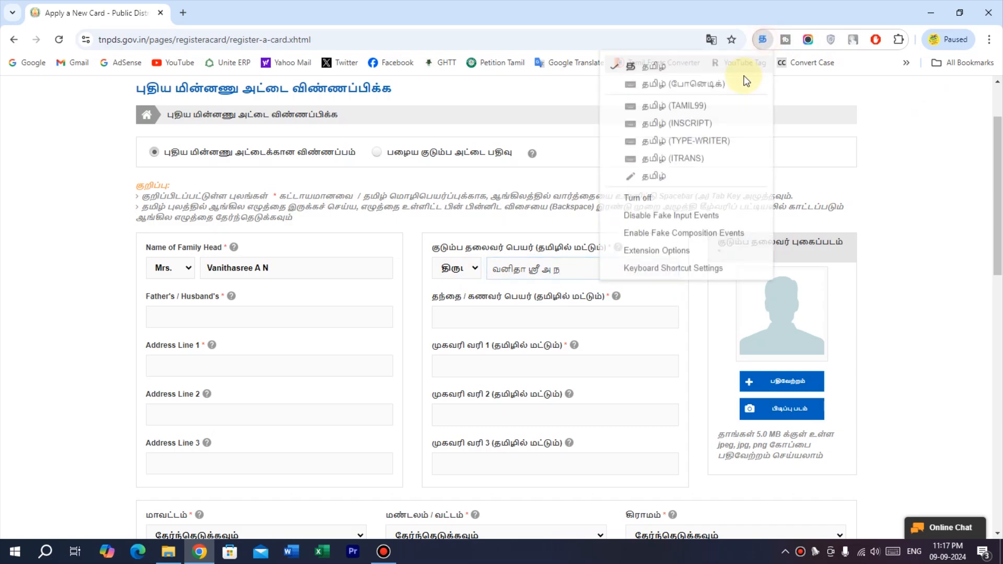
click(737, 68)
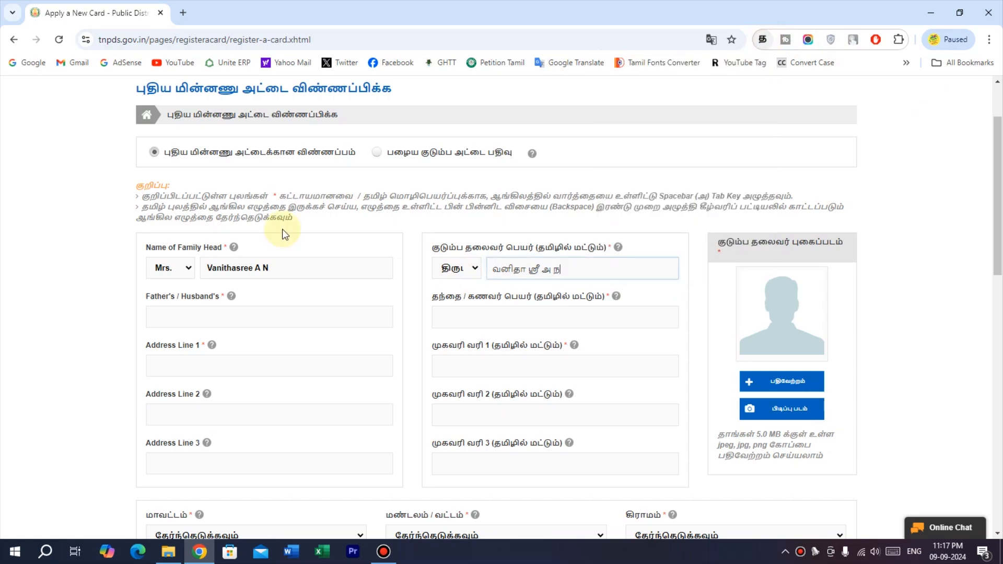
click(256, 321)
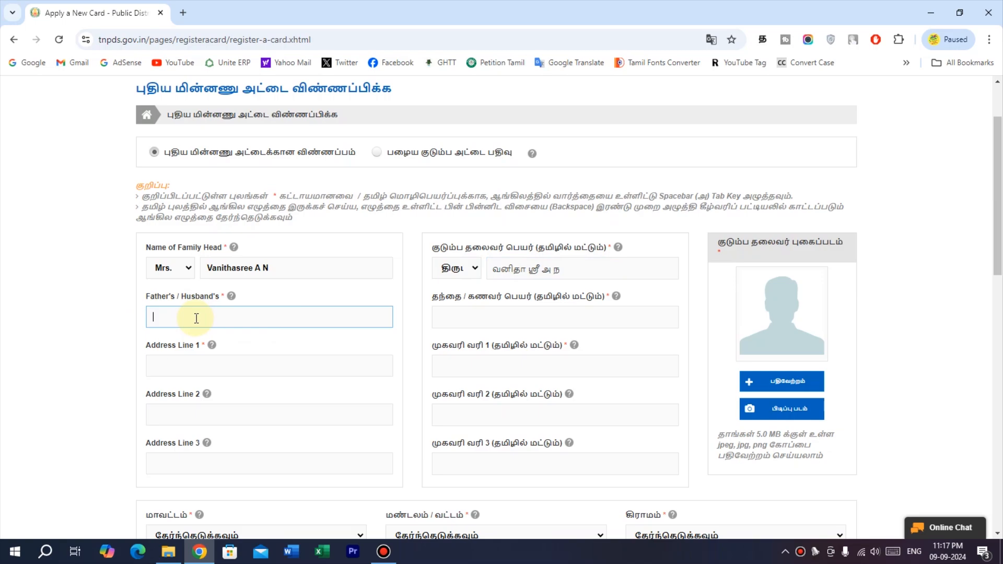
Enter the father's/husband's name in English and start its Tamil version, deleting unwanted text.
click(470, 316)
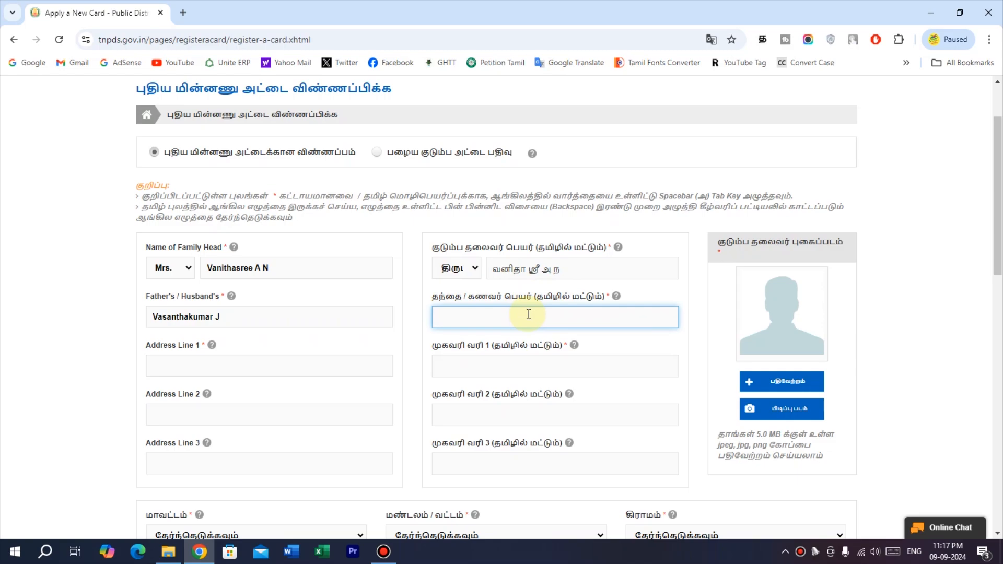
text(va)
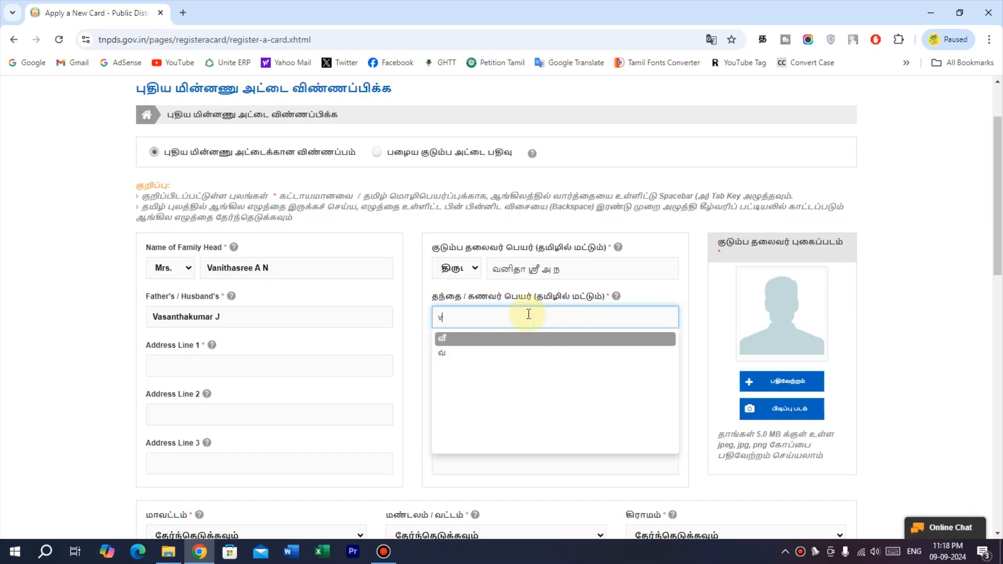
drag(509, 320, 498, 321)
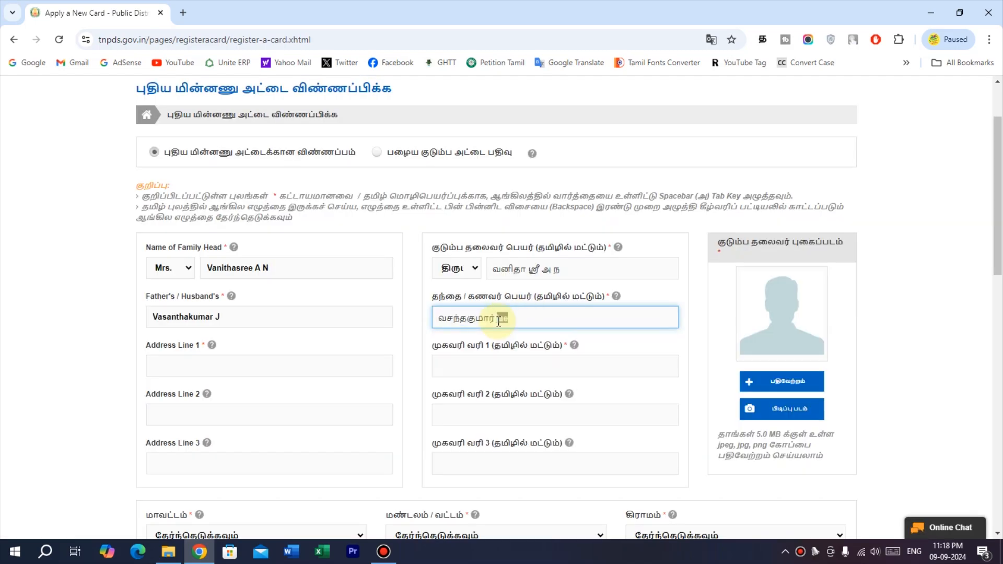
key(BackSpace)
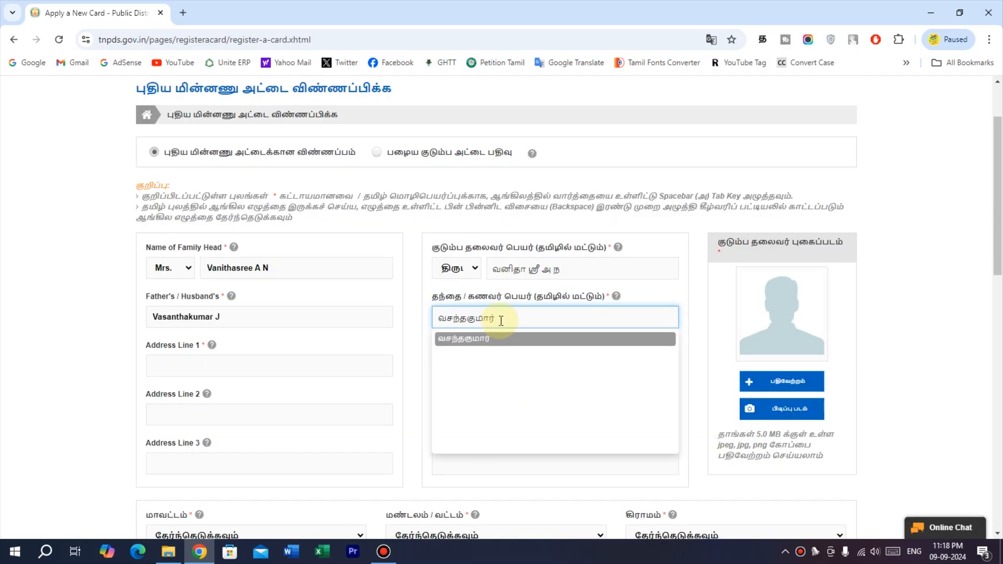
Add the Tamil initial ஜெ with transliteration, then switch typing back to English.
click(762, 40)
click(721, 64)
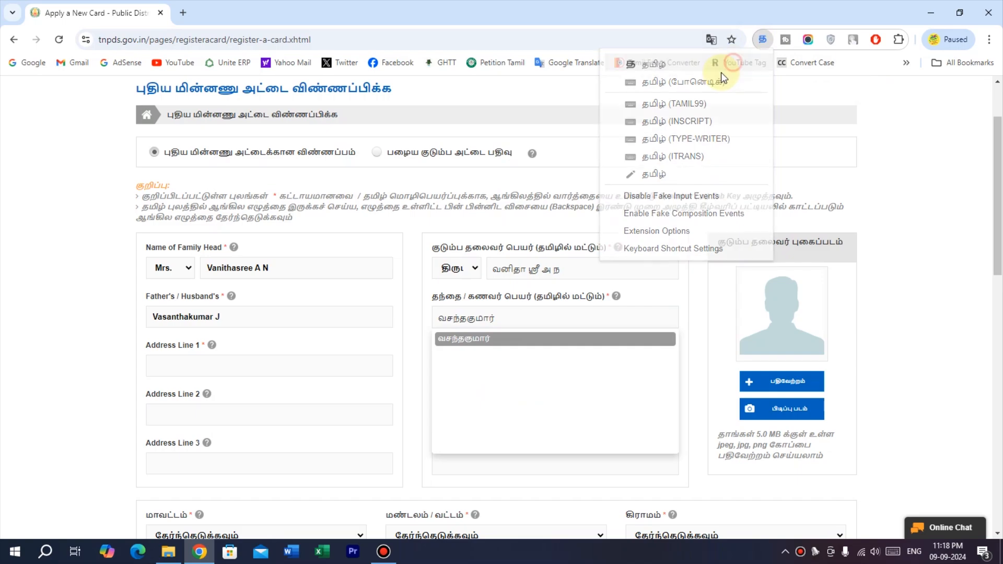
click(521, 316)
text(je)
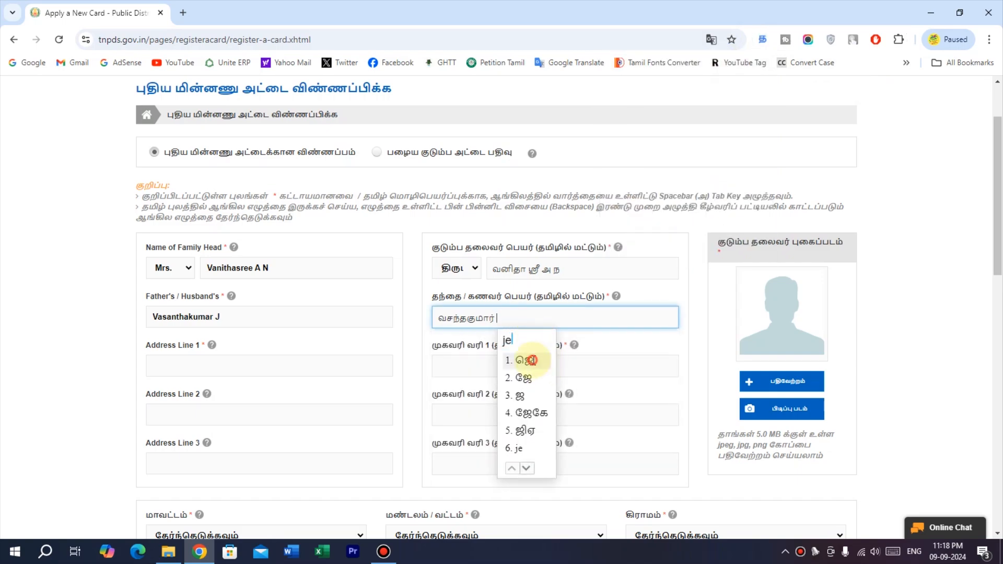
click(528, 361)
click(516, 340)
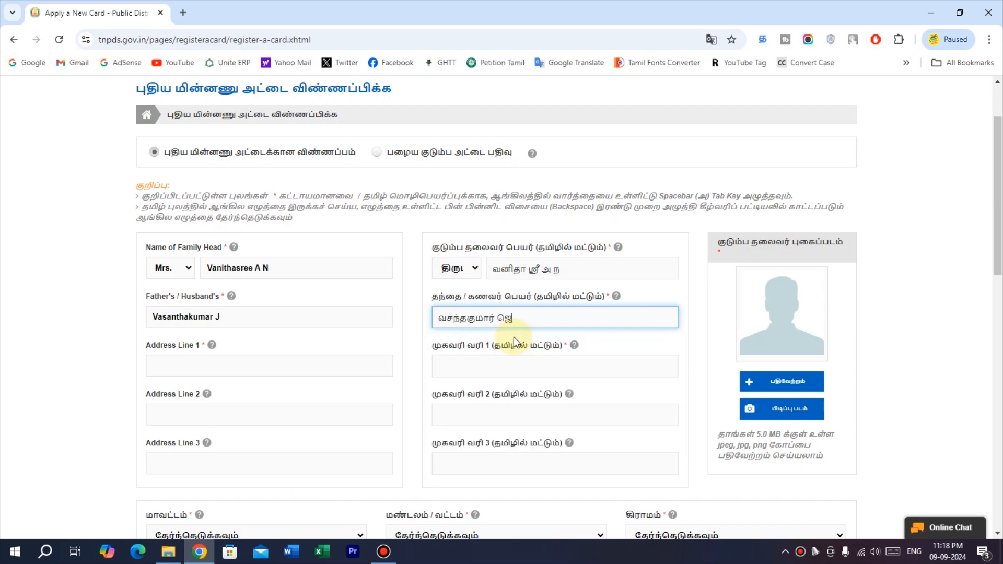
click(762, 40)
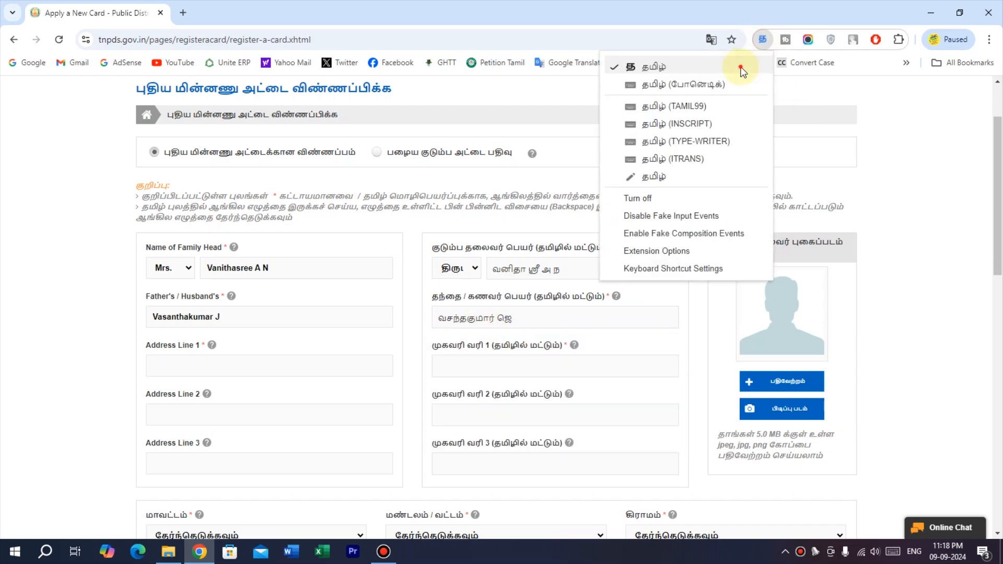
click(741, 68)
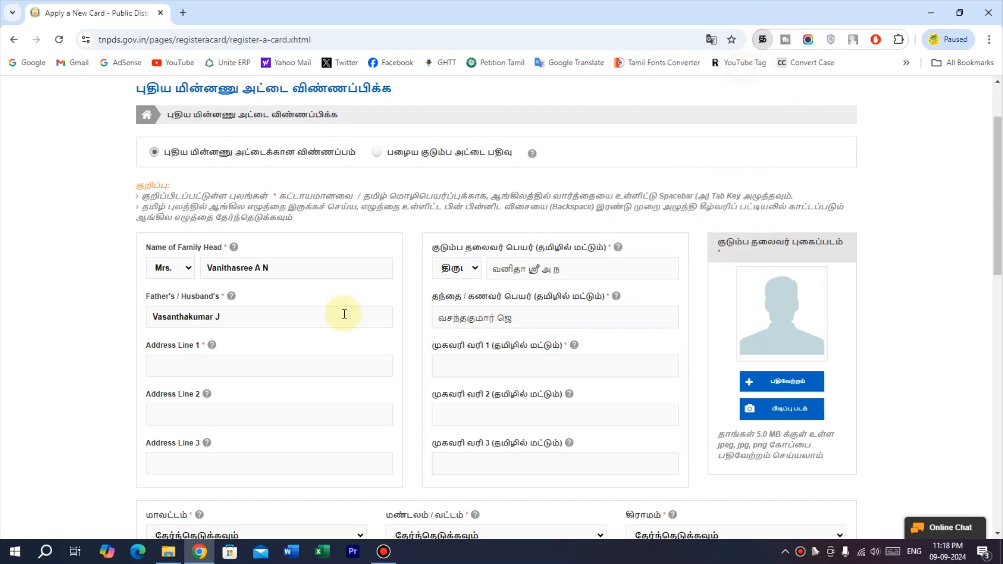
Fill address line 1 with the house number in English and Tamil.
click(266, 370)
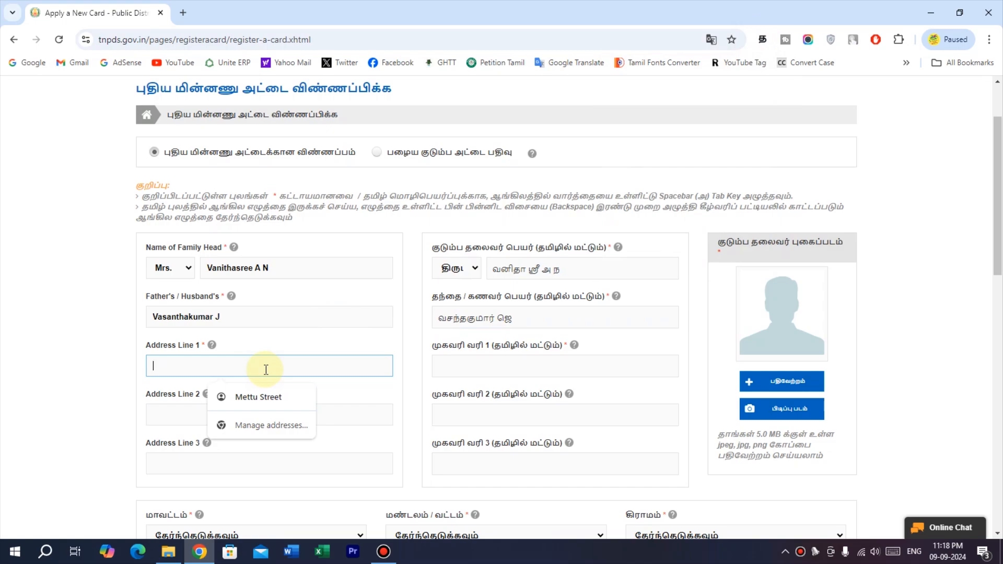
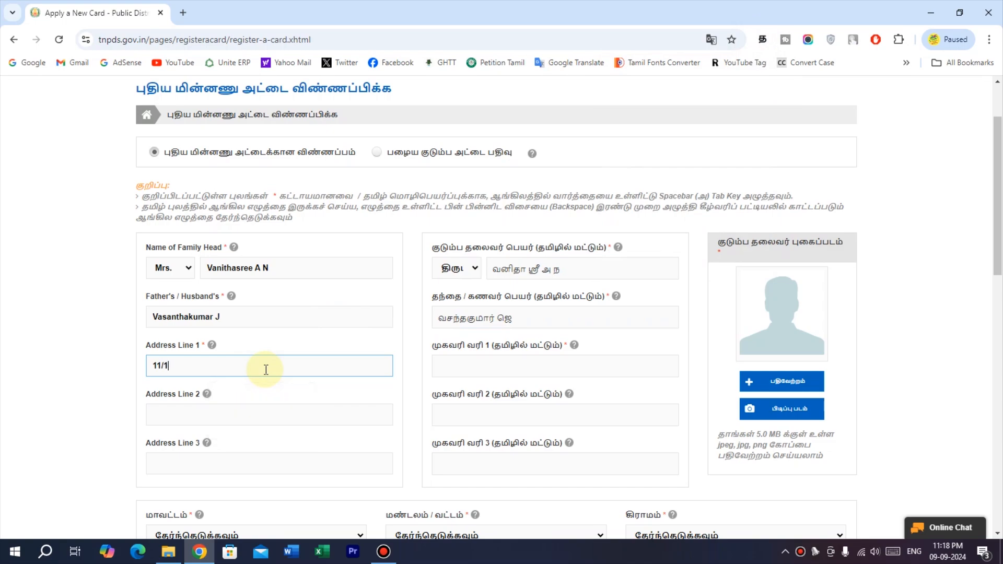
click(459, 370)
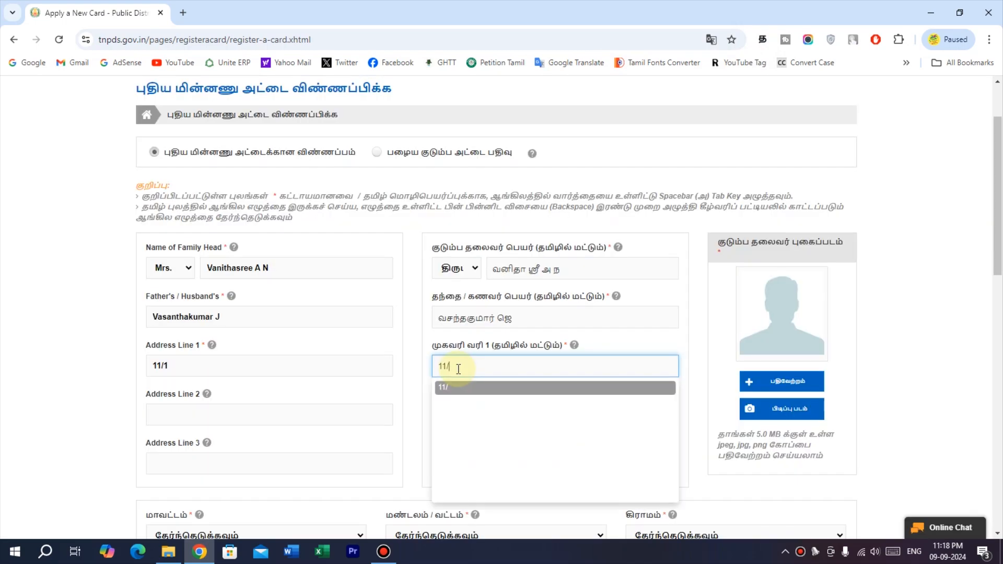
text(1)
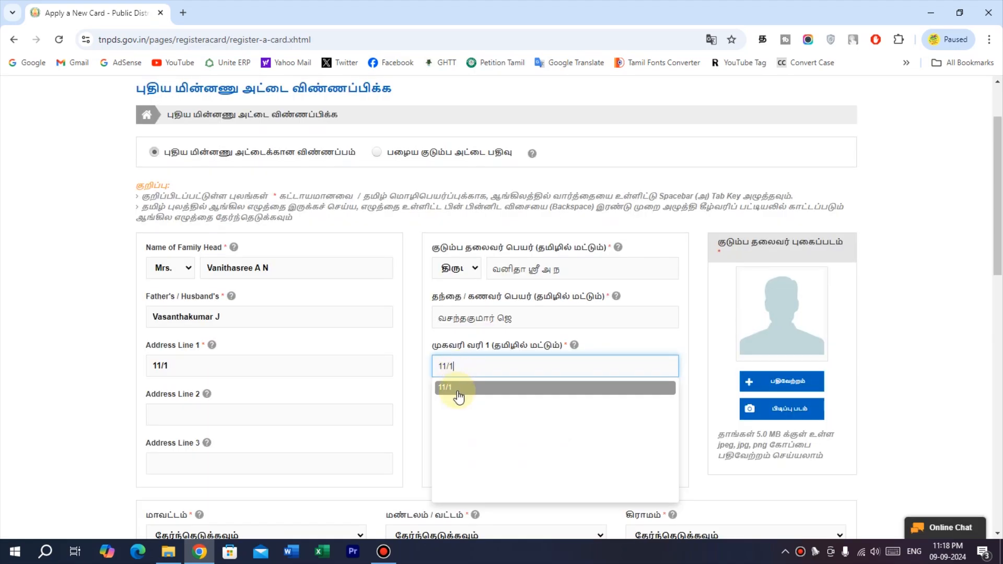
click(457, 391)
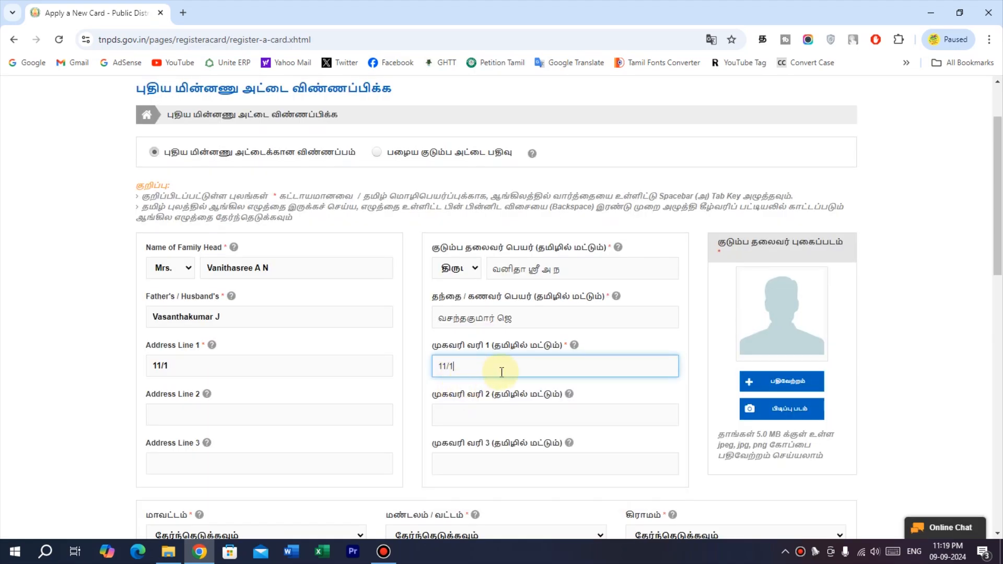
Fill address line 2 with the street name in English and its Tamil transliteration.
click(240, 416)
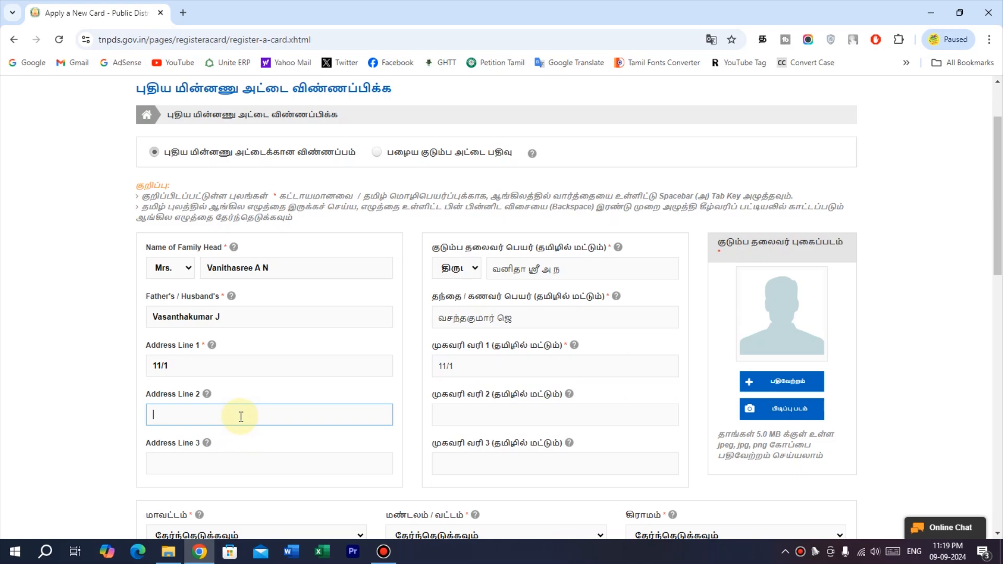
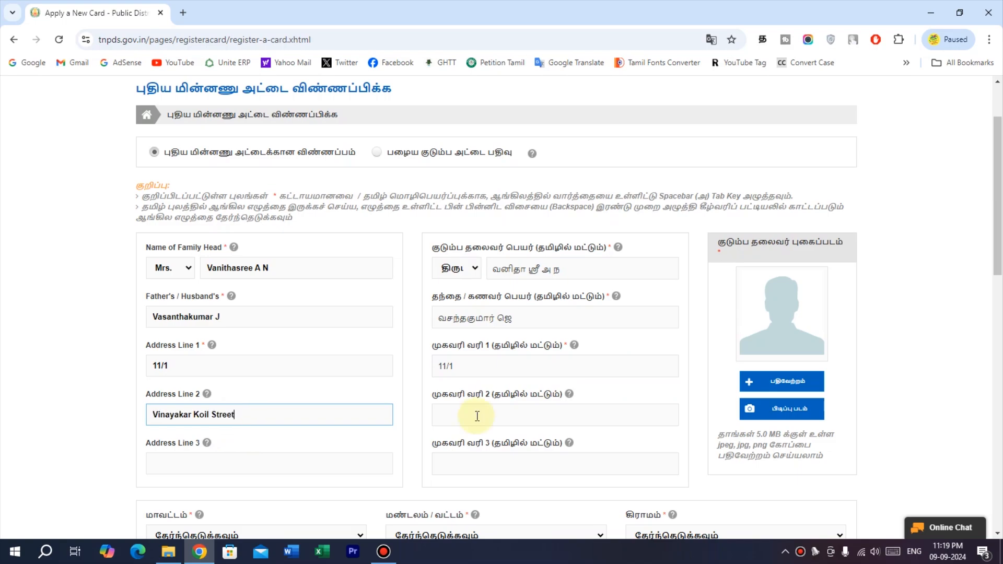
click(501, 413)
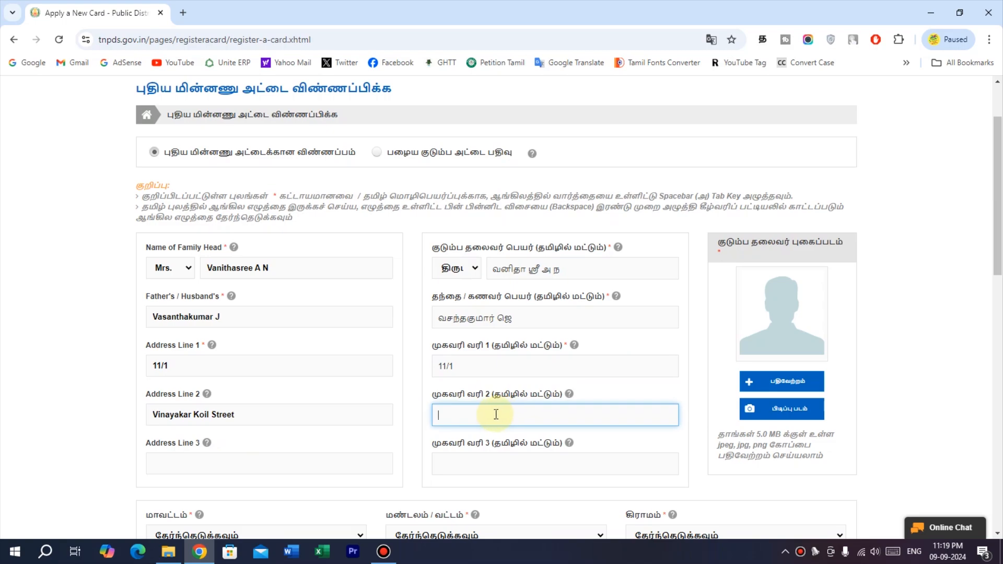
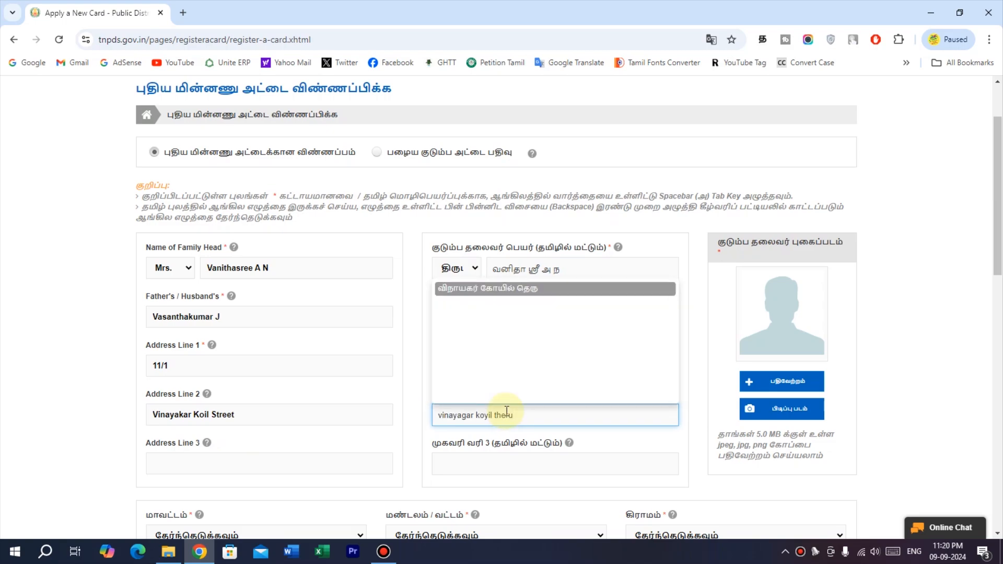
click(476, 289)
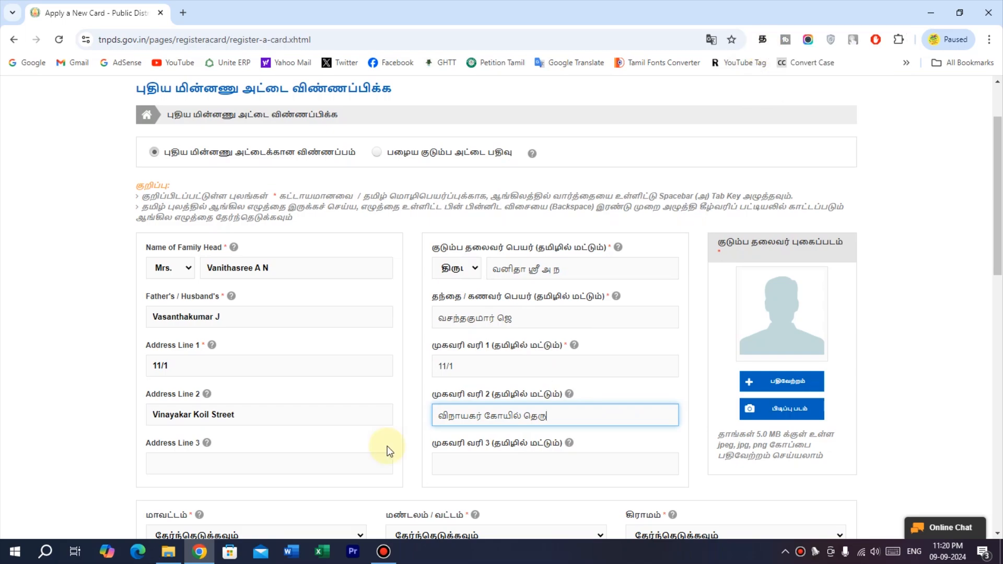
Enter the post office in address line 3 and accept its Tamil spelling.
click(308, 470)
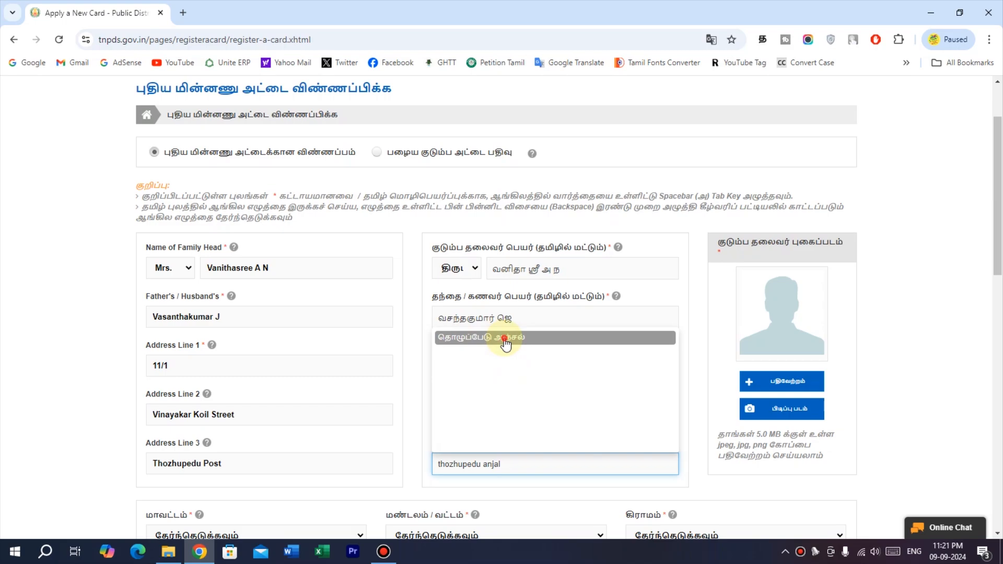
click(506, 342)
click(564, 501)
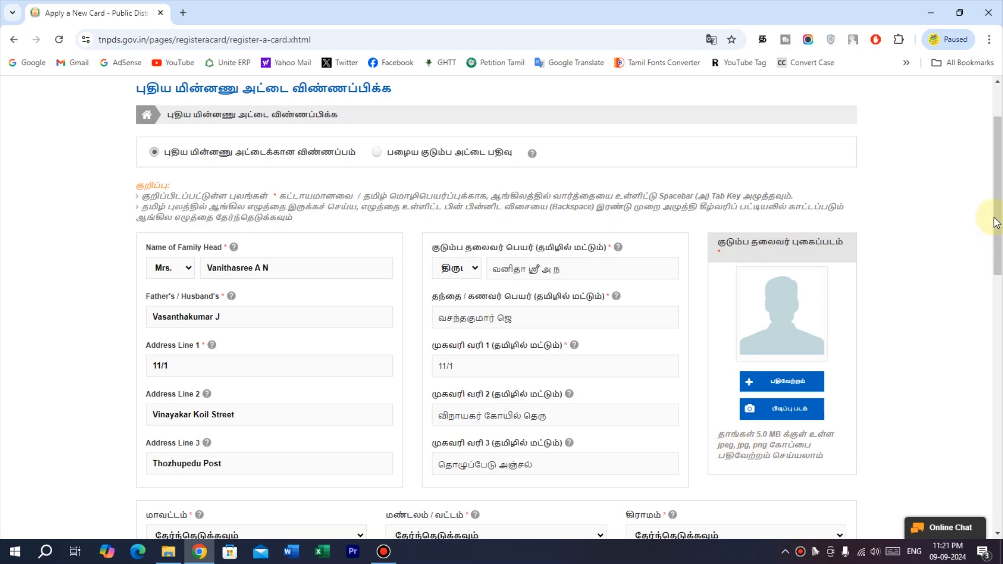
Select the district, taluk and village from their dropdowns.
drag(995, 222, 995, 361)
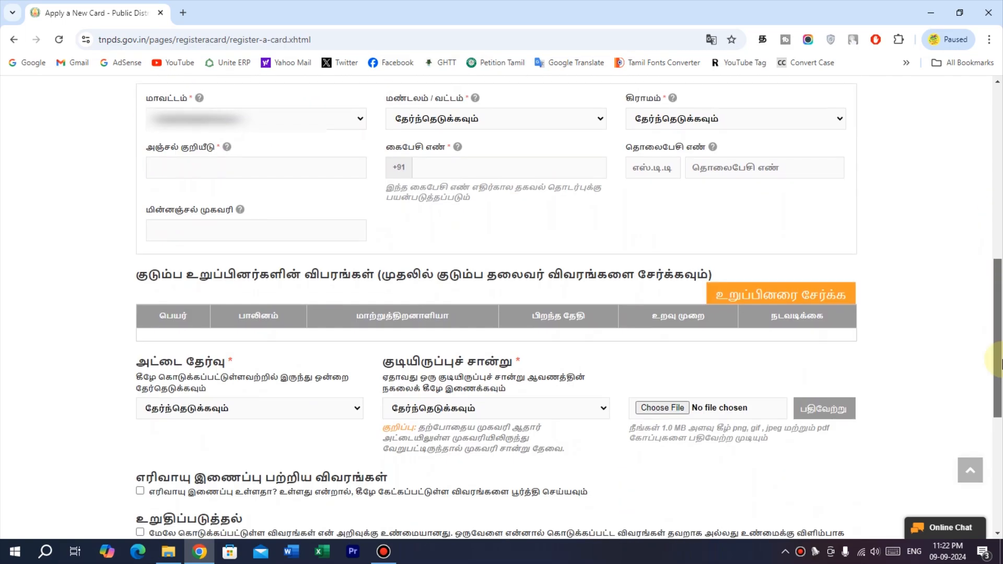
click(259, 119)
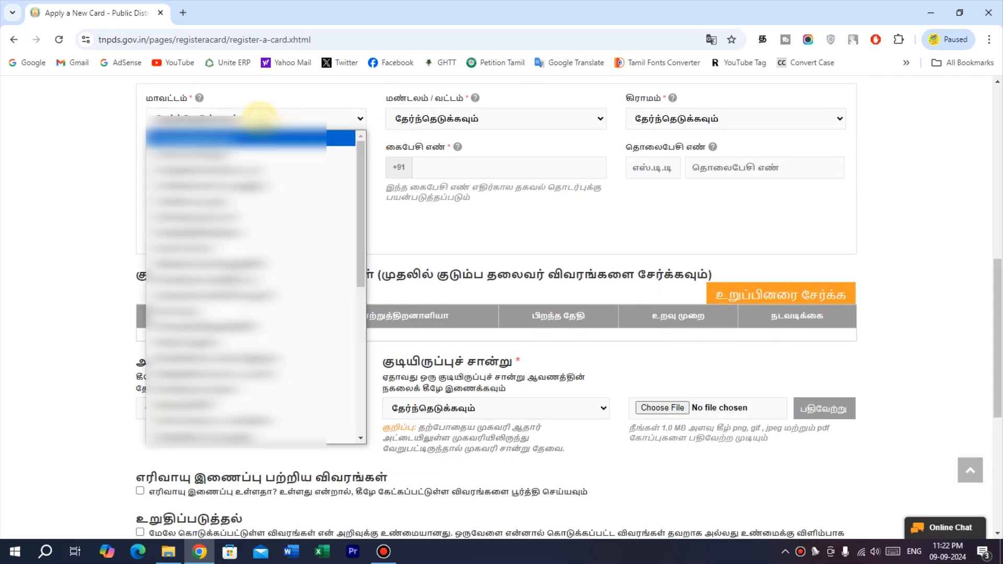
click(259, 118)
click(438, 129)
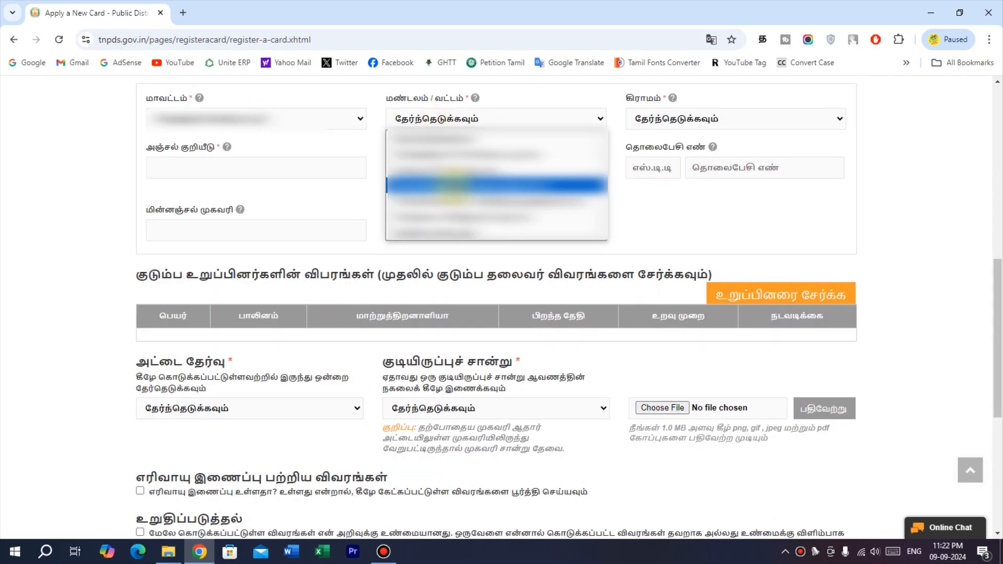
click(470, 170)
click(643, 121)
key(e)
key(e)
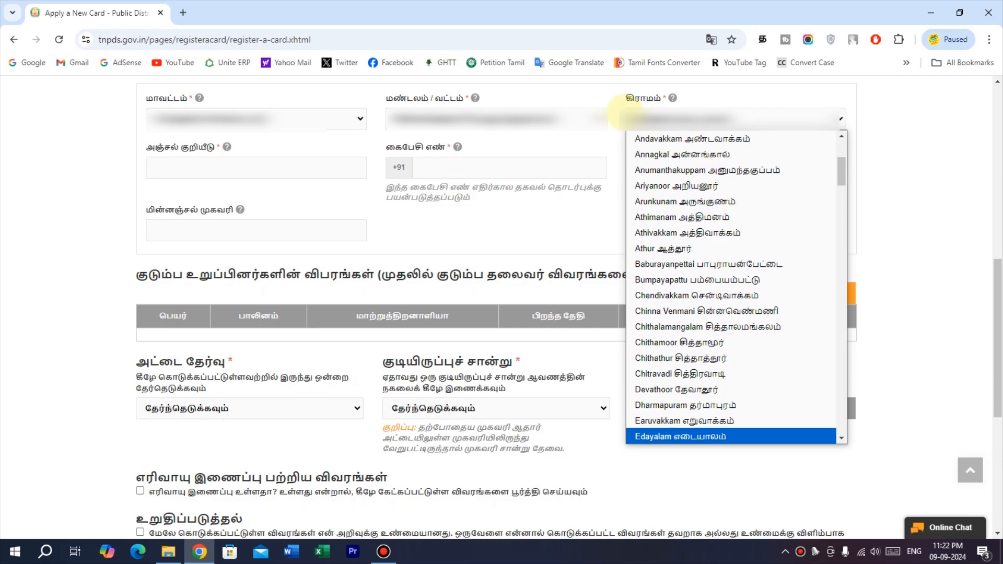
click(624, 113)
Enter the PIN code, the mobile number and the e-mail address.
click(311, 171)
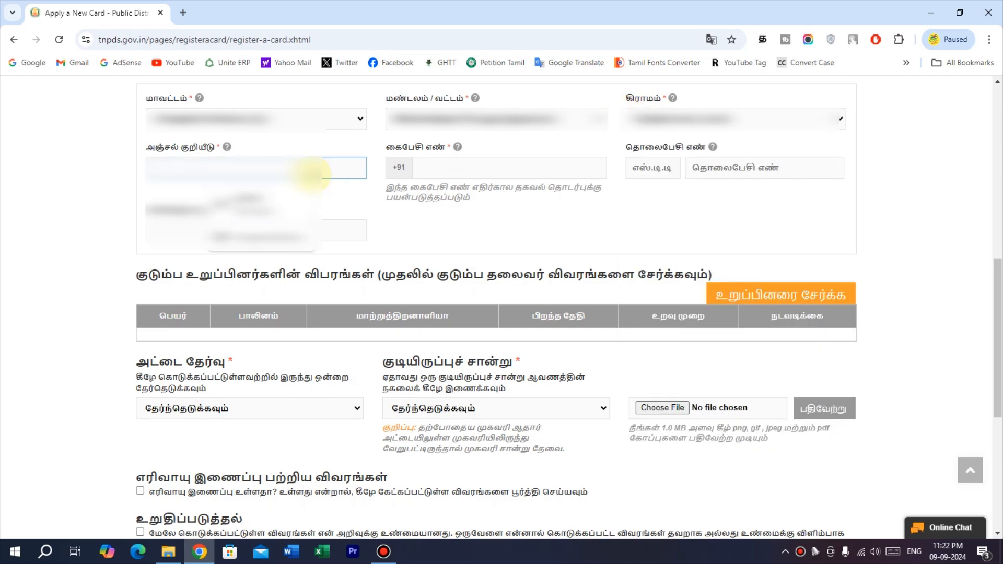
text(??????)
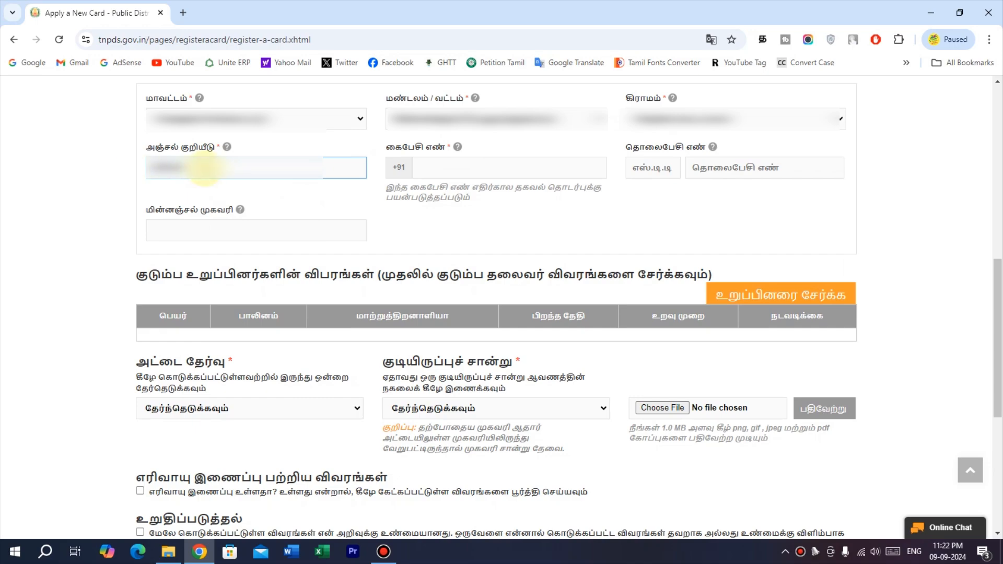
click(453, 168)
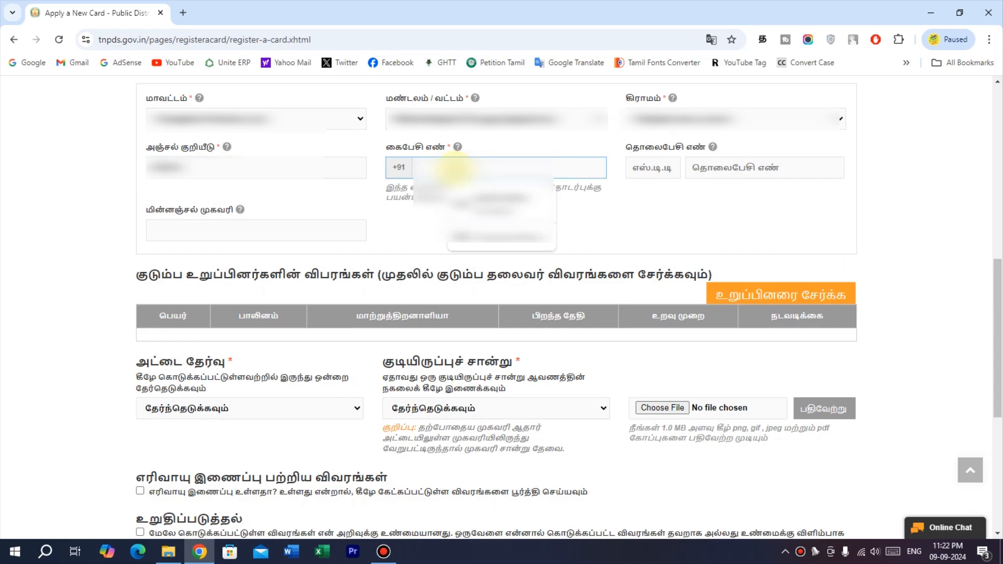
click(507, 203)
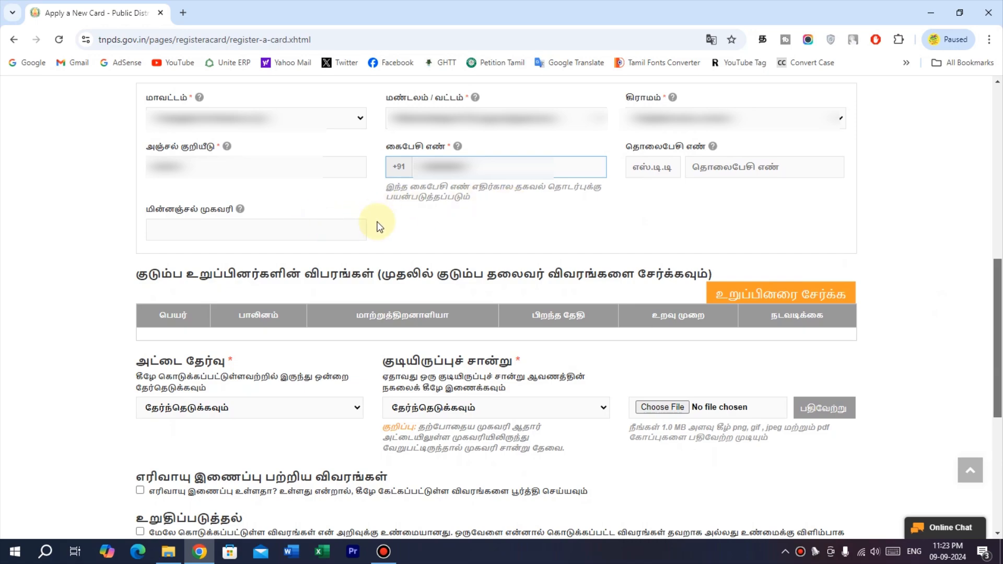
click(316, 233)
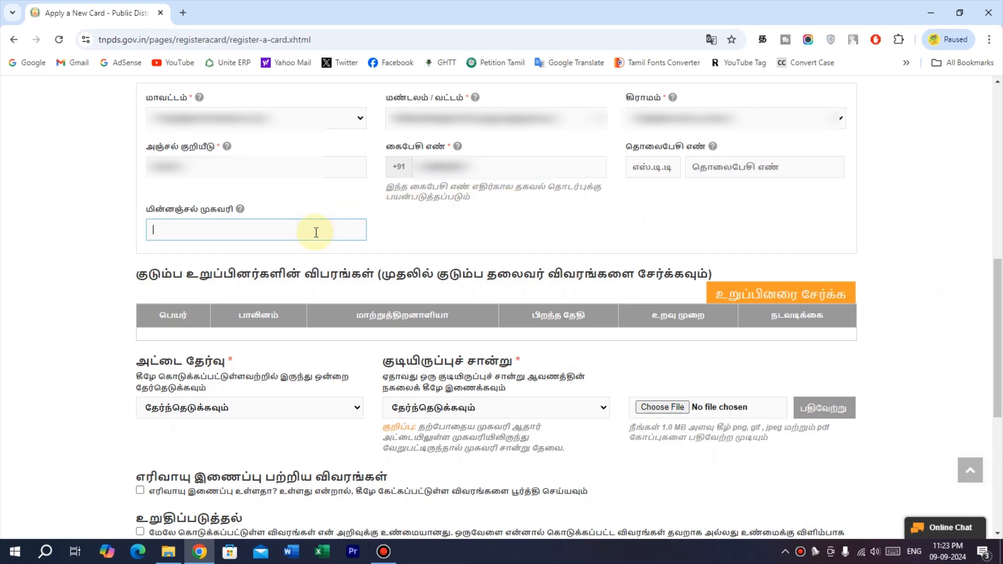
text(an)
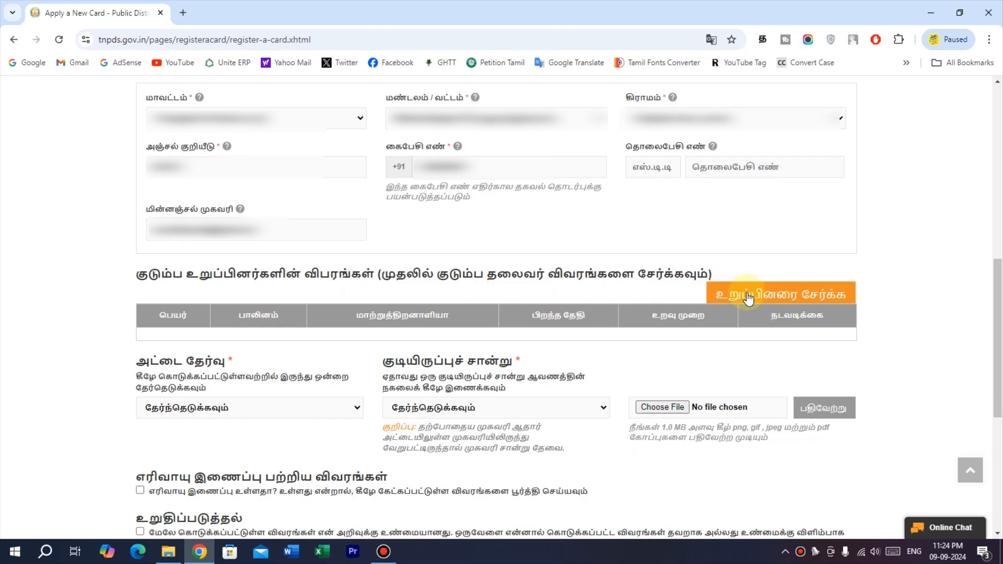
Add the family head as a member with birth year 1990 and gender பெண் (female).
click(800, 295)
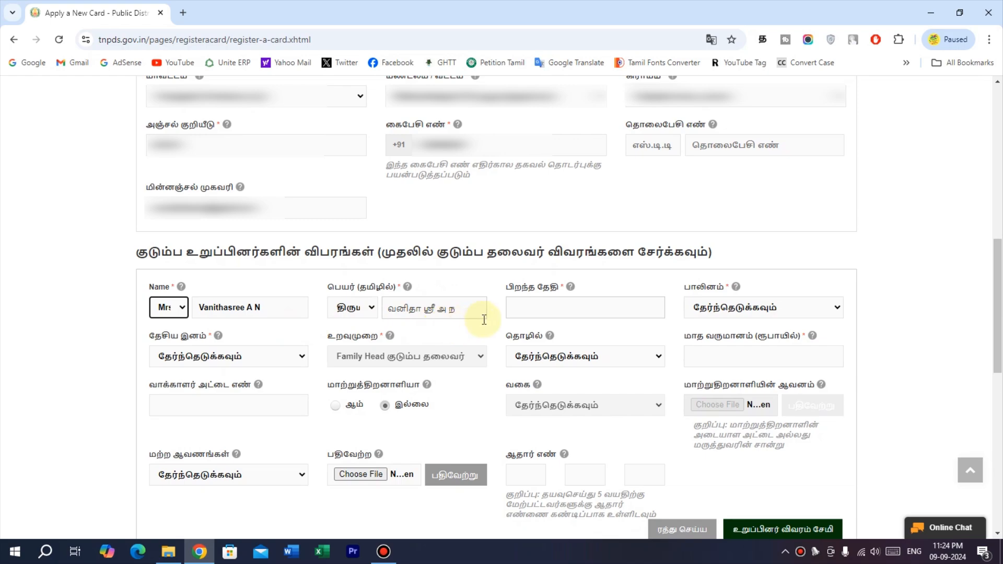
click(544, 311)
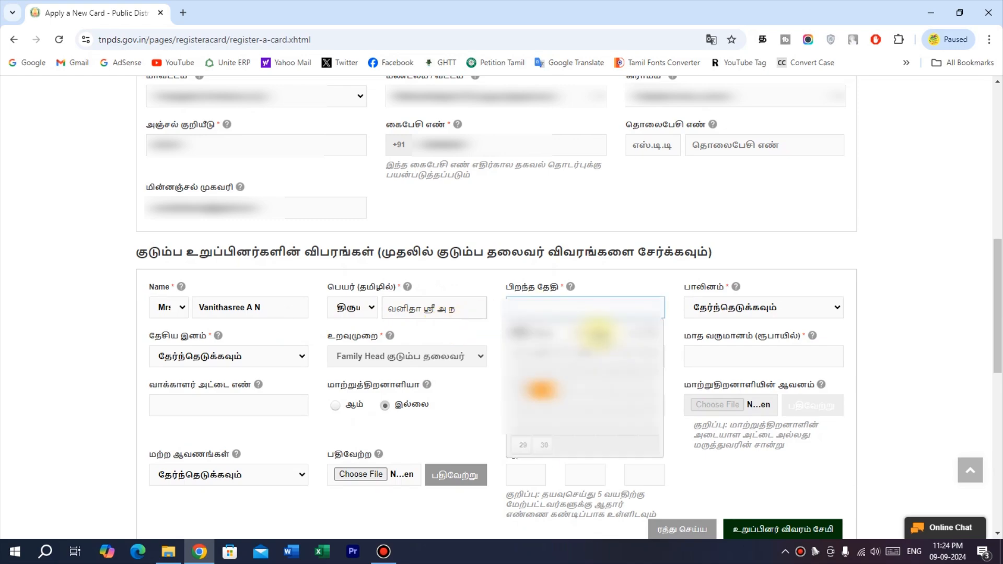
click(605, 317)
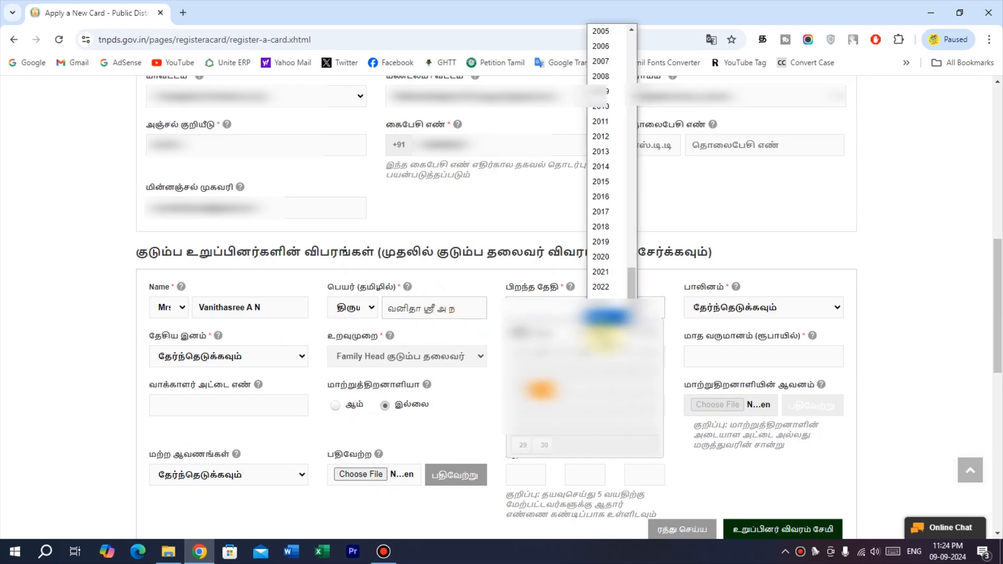
text(1990)
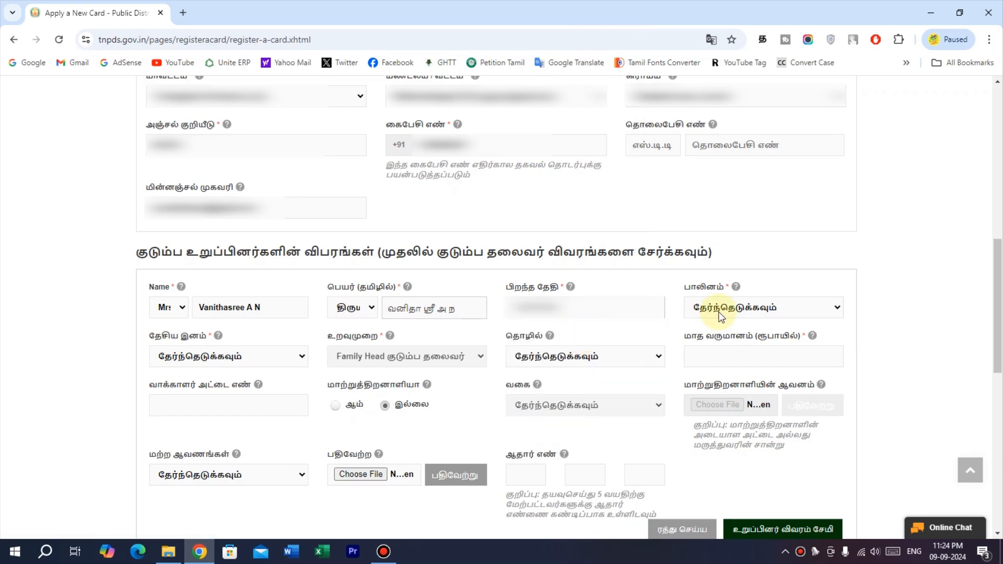
click(721, 316)
click(719, 359)
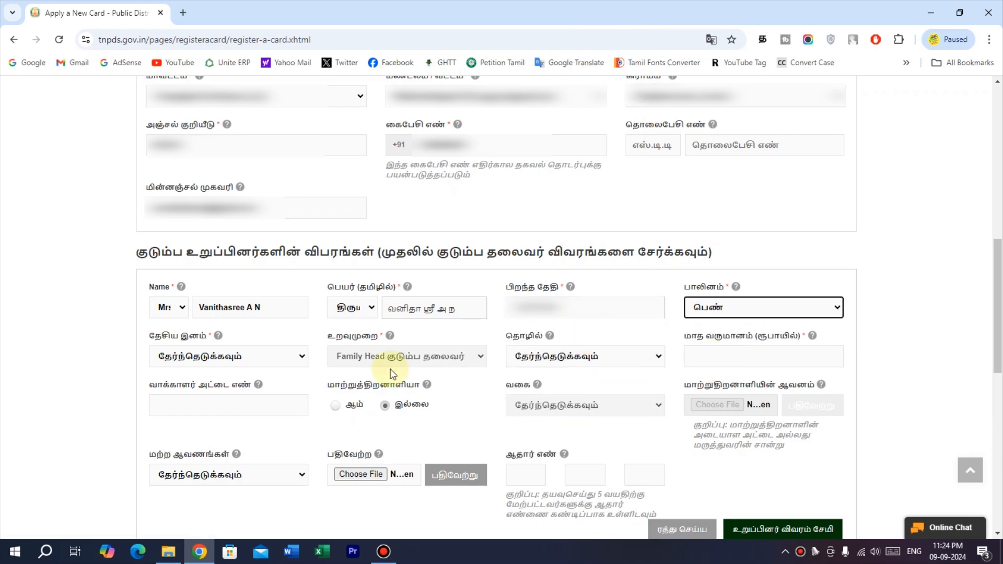
Set the family head's nationality to இந்தியன் and monthly income to 00.
click(269, 357)
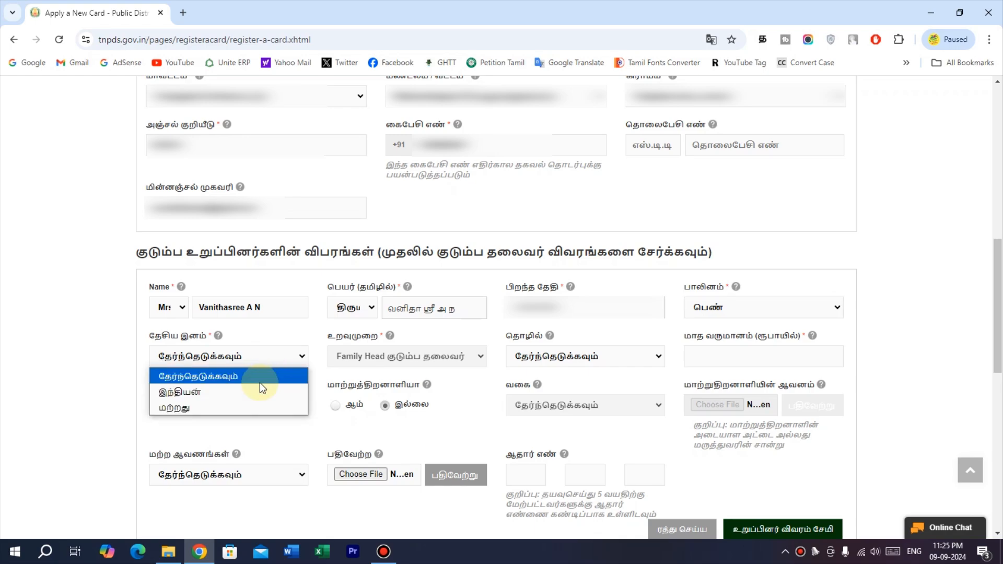
click(259, 389)
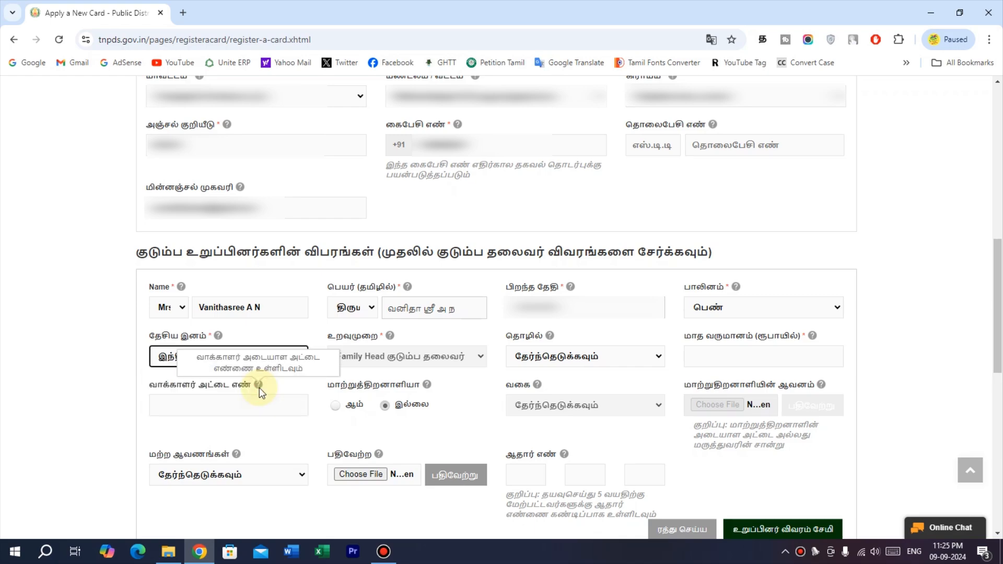
click(720, 355)
text(00)
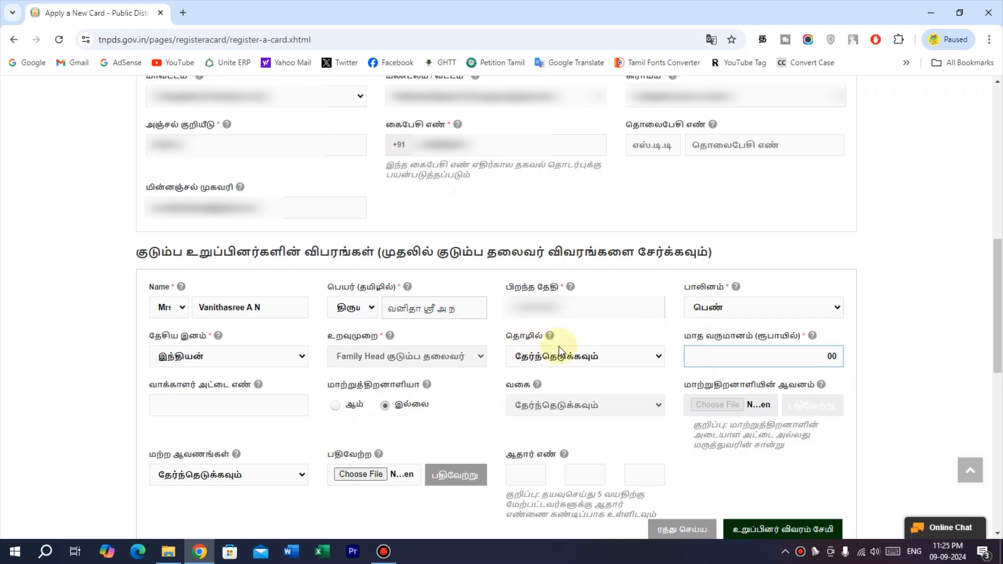
click(779, 358)
Enter the voter card number, leave disability as இல்லை, and choose ஆதார் அட்டை as other document.
click(216, 410)
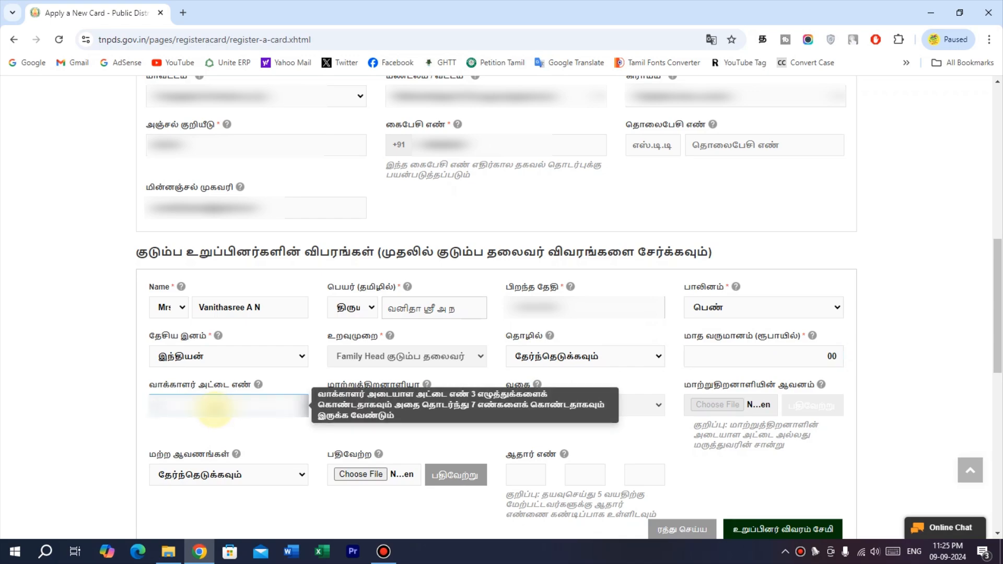
text(XXX0000000)
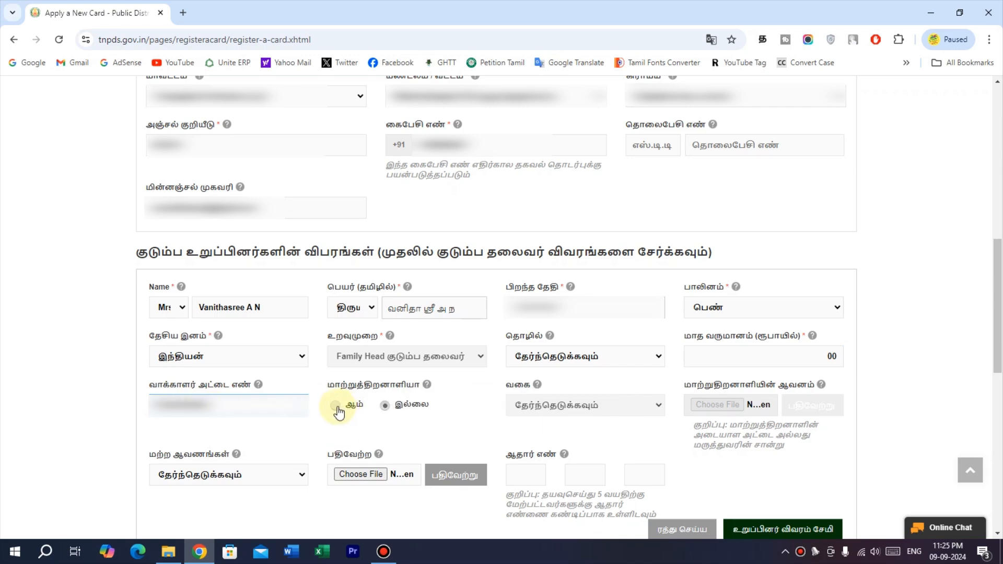
click(337, 408)
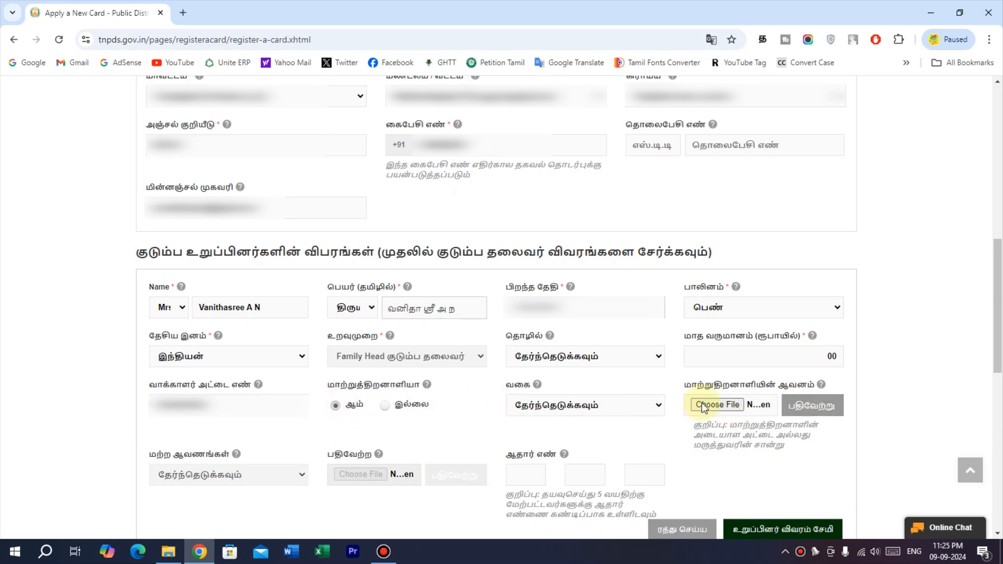
click(387, 407)
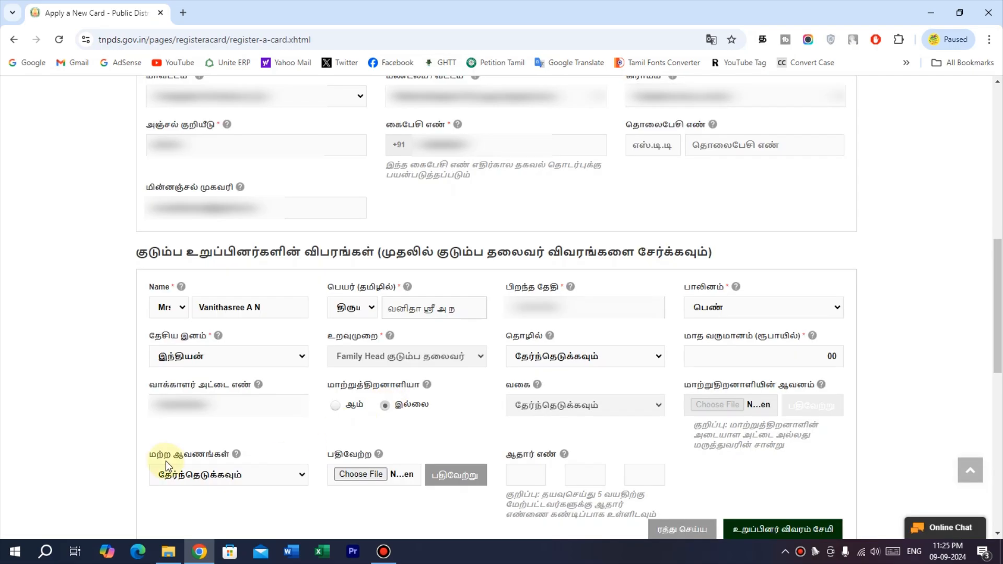
click(219, 475)
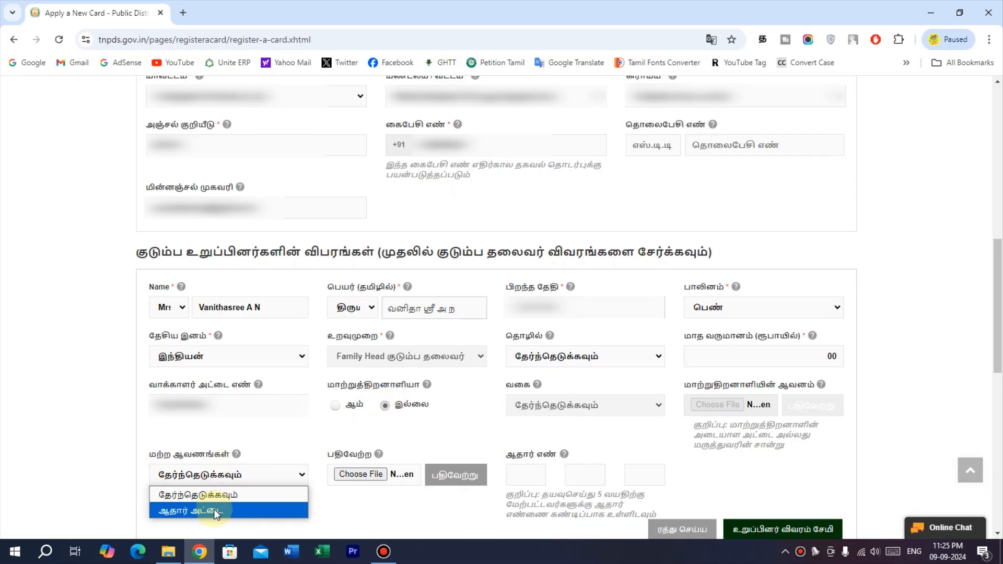
click(214, 511)
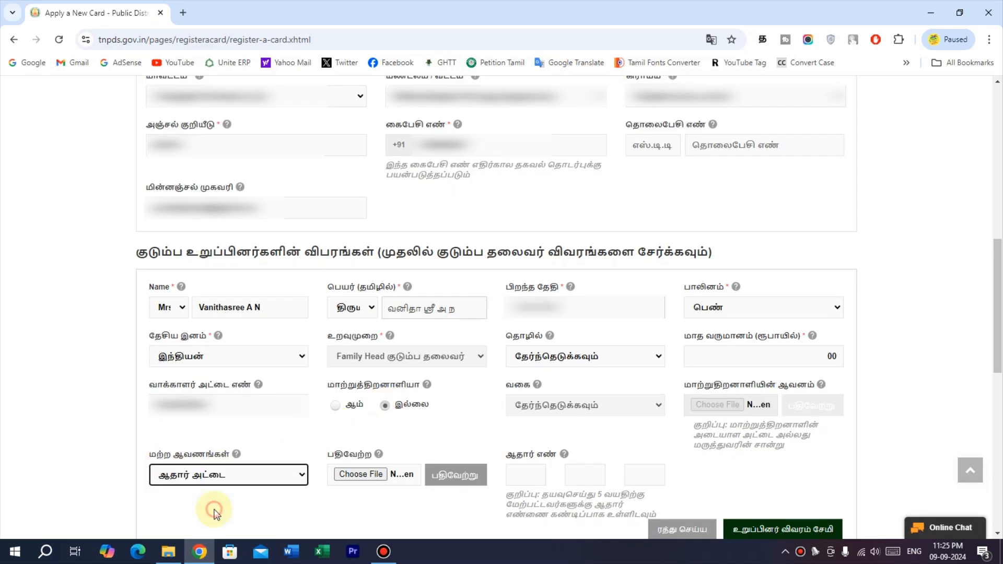
Attach and upload the family head's Aadhaar PDF as her supporting document.
click(369, 477)
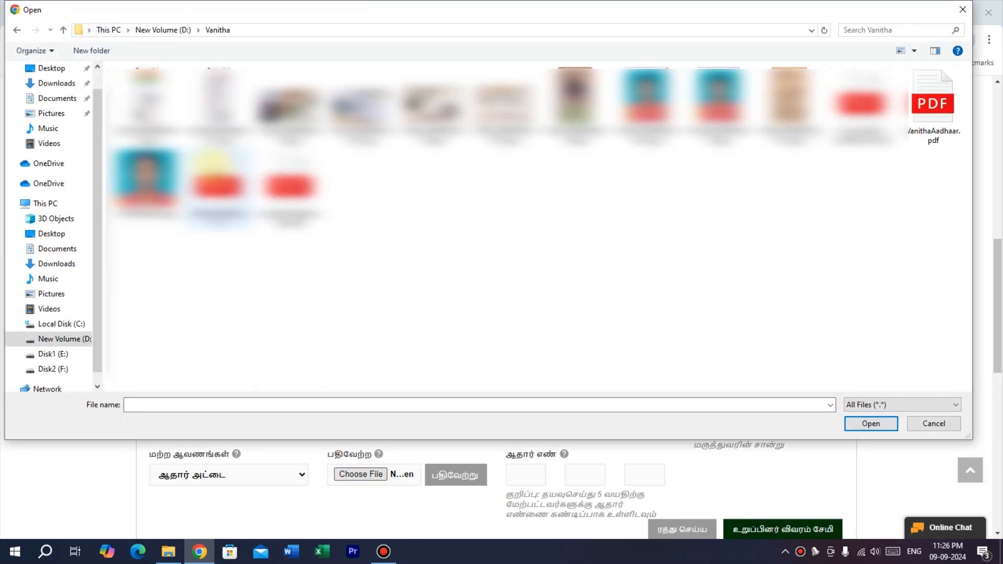
double_click(933, 102)
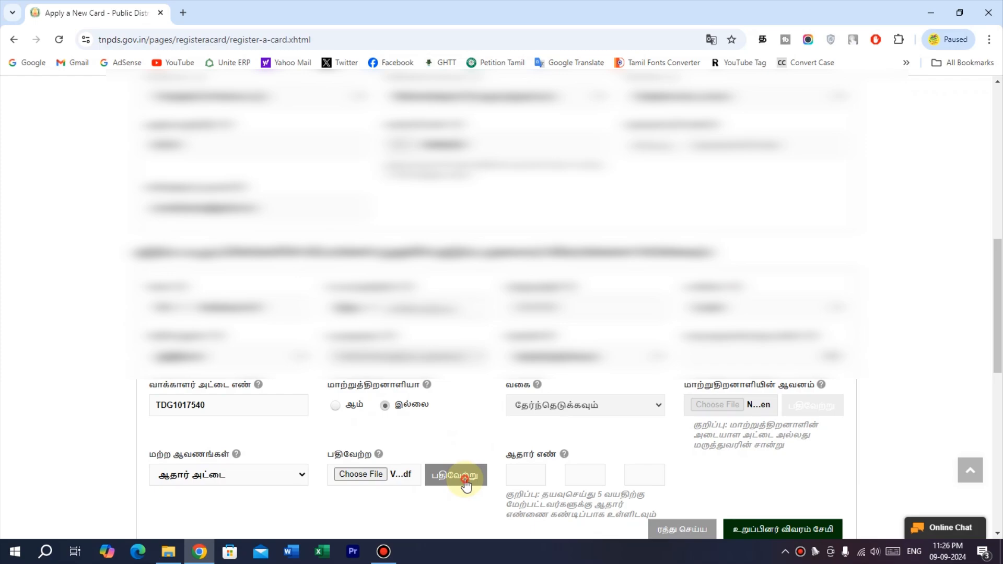
click(467, 484)
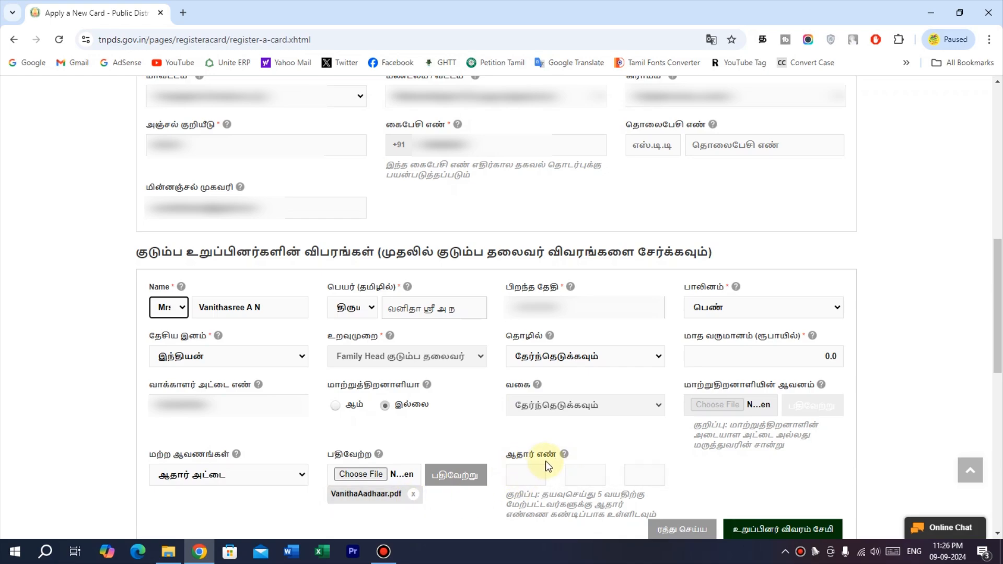
Enter the family head's Aadhaar number across all three boxes.
click(523, 475)
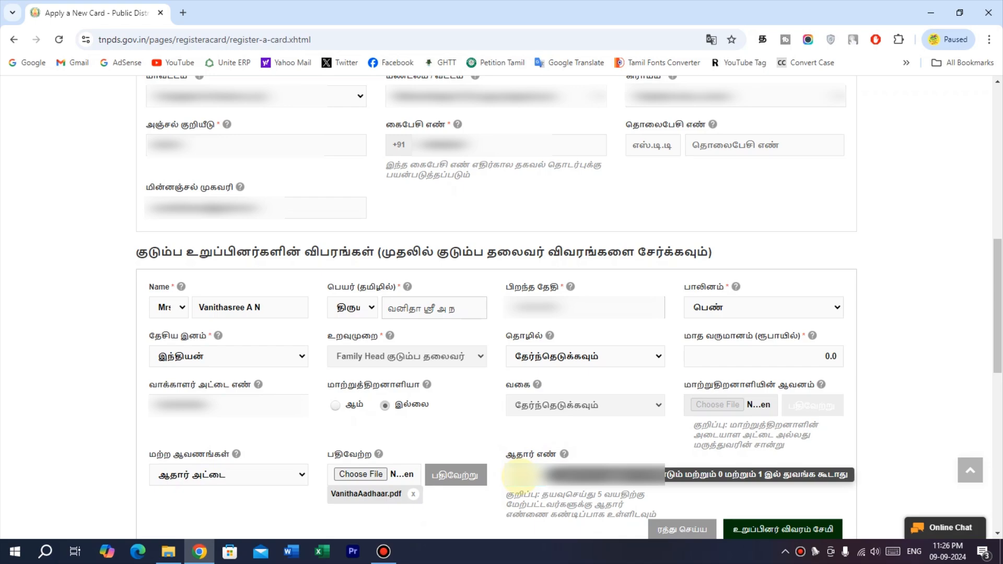
text(****)
click(579, 472)
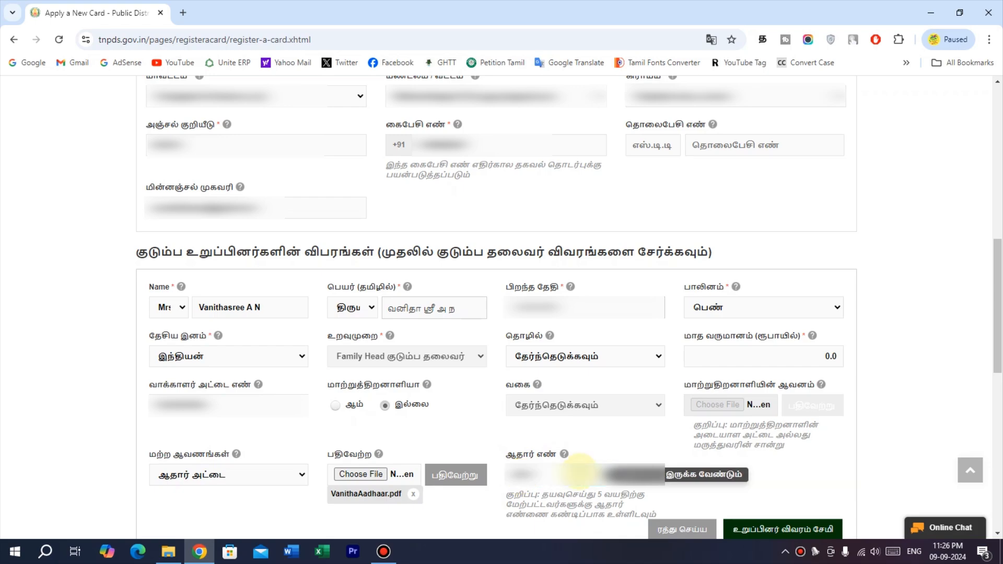
text(****)
click(632, 473)
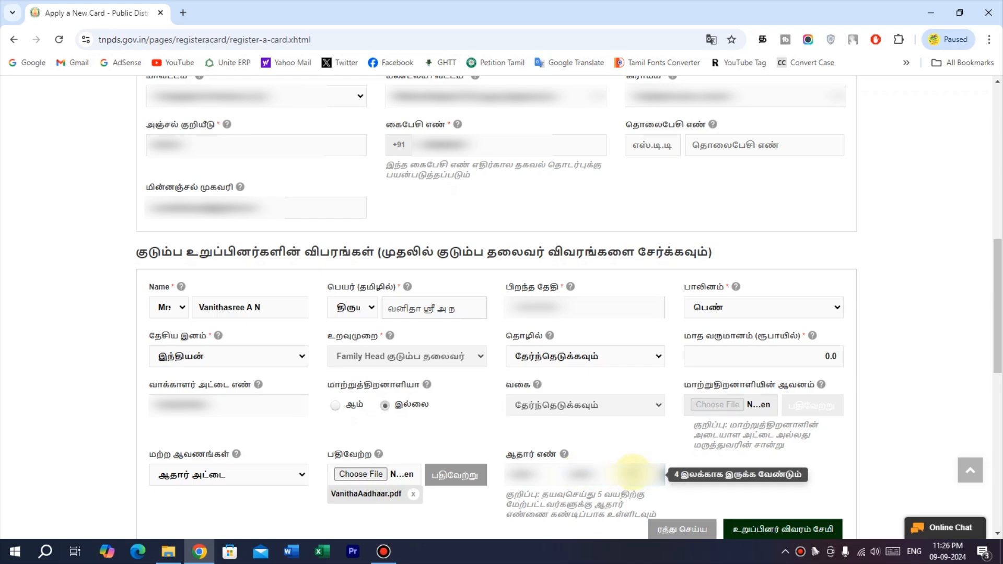
text(****)
click(708, 486)
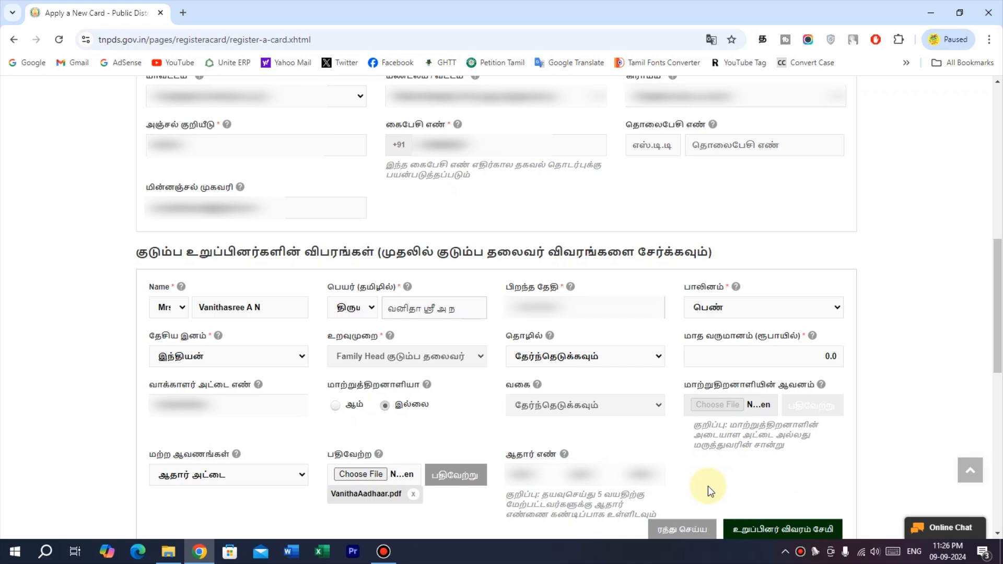
scroll(708, 485, down, 3)
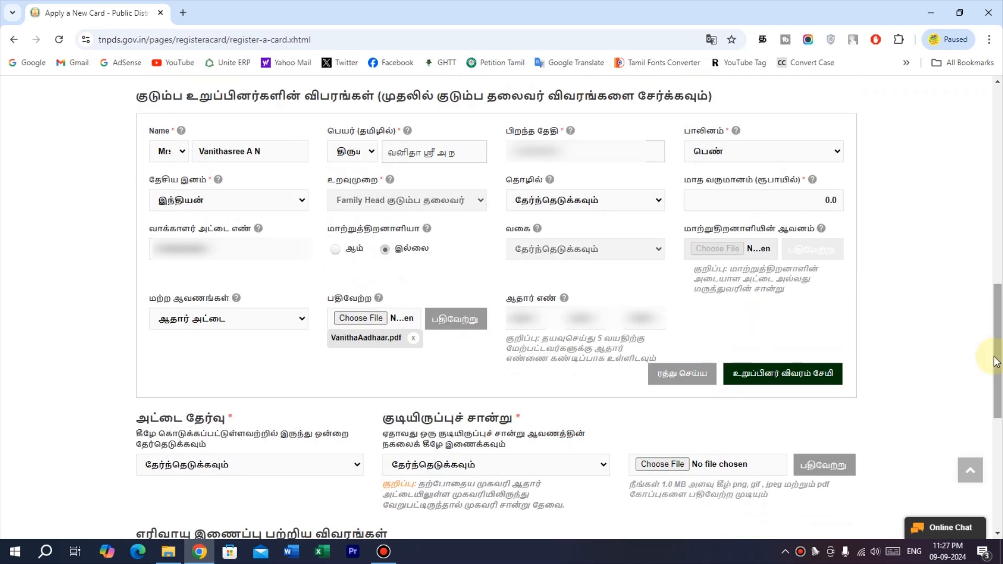
Save the family head with the உறுப்பினர் விவரம் சேமி button and check the members table.
click(797, 378)
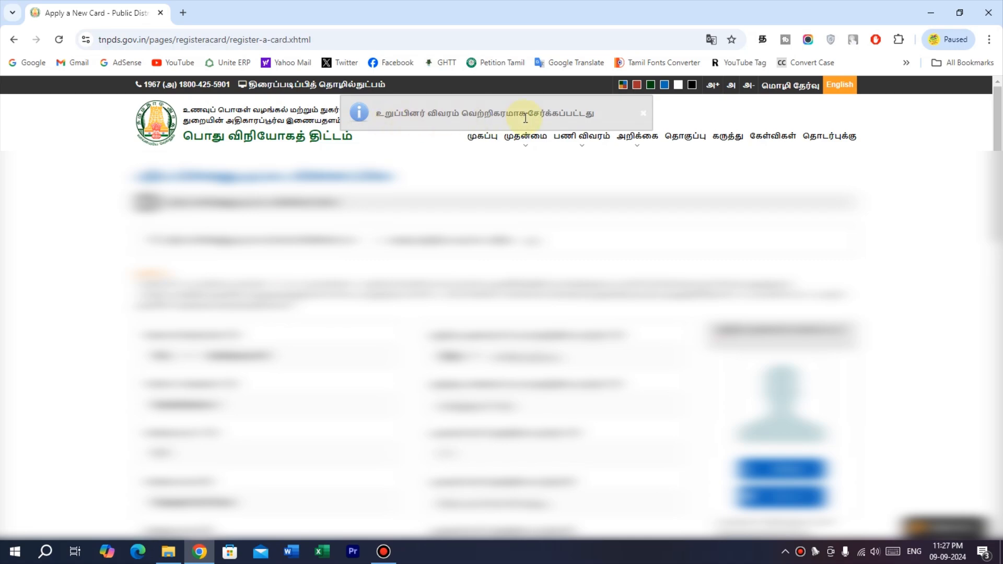
scroll(609, 121, down, 6)
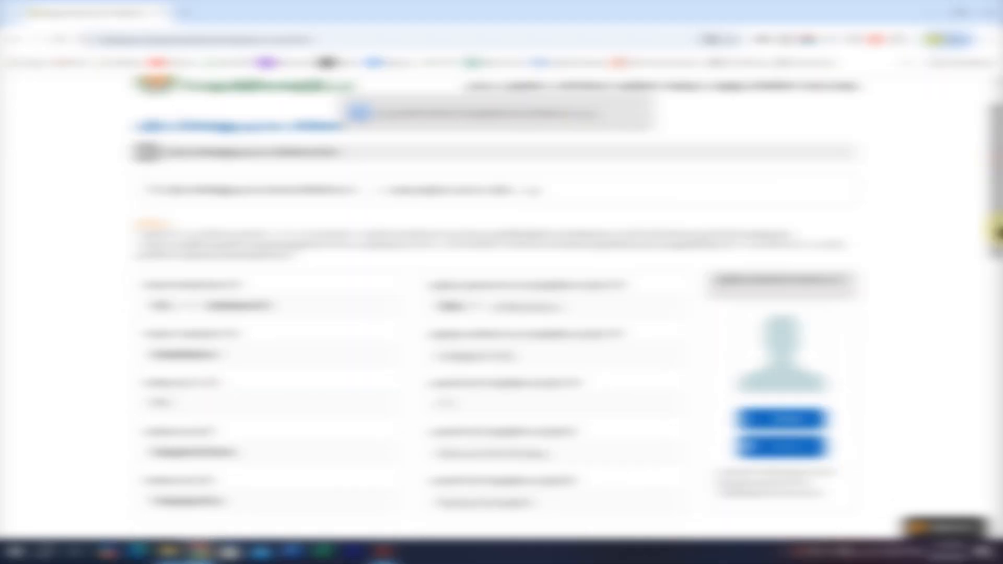
scroll(744, 246, down, 3)
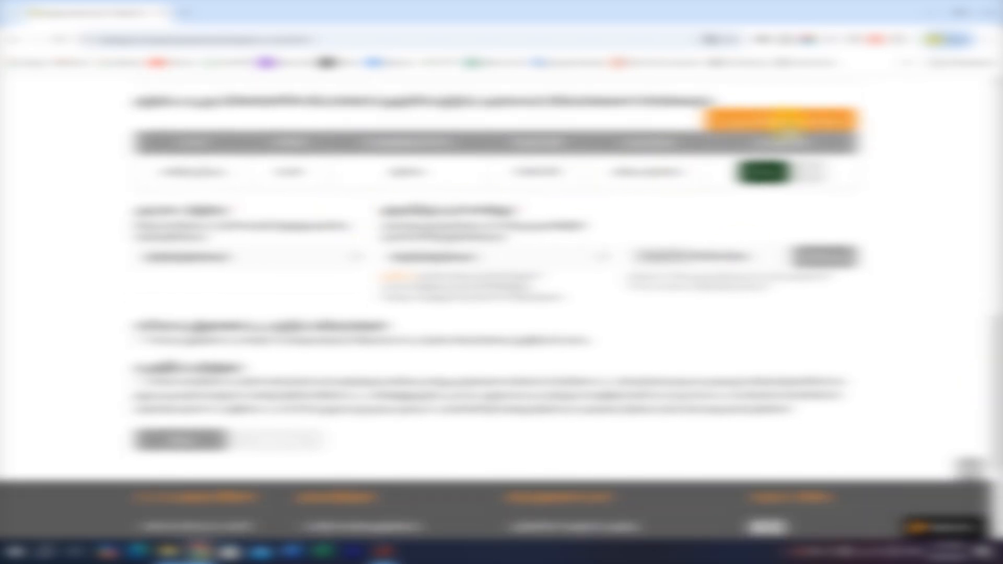
Add a member as Husband கணவர் with occupation Public, income 6000.0, voter card number and Aadhaar PDF.
click(788, 123)
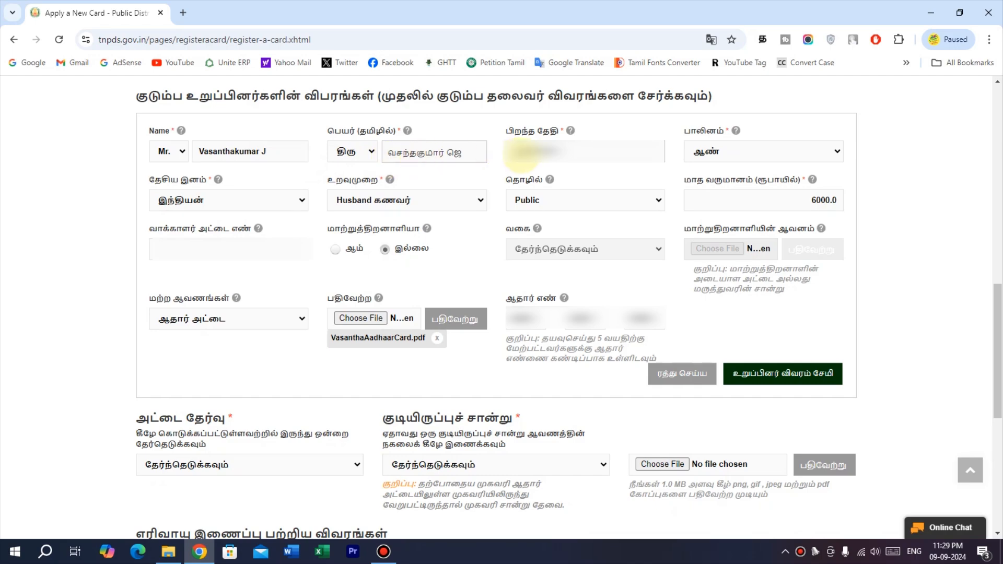
click(373, 204)
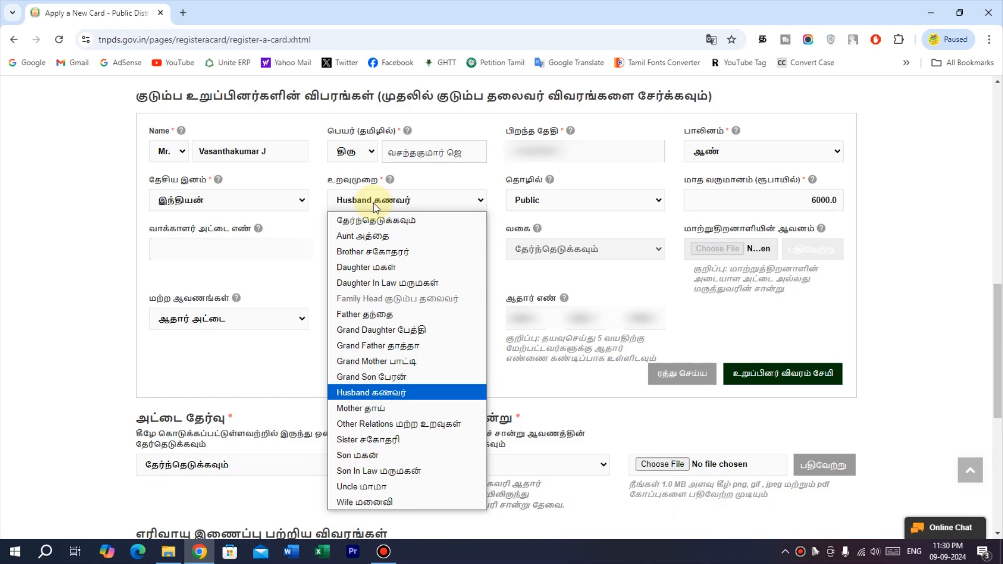
click(373, 202)
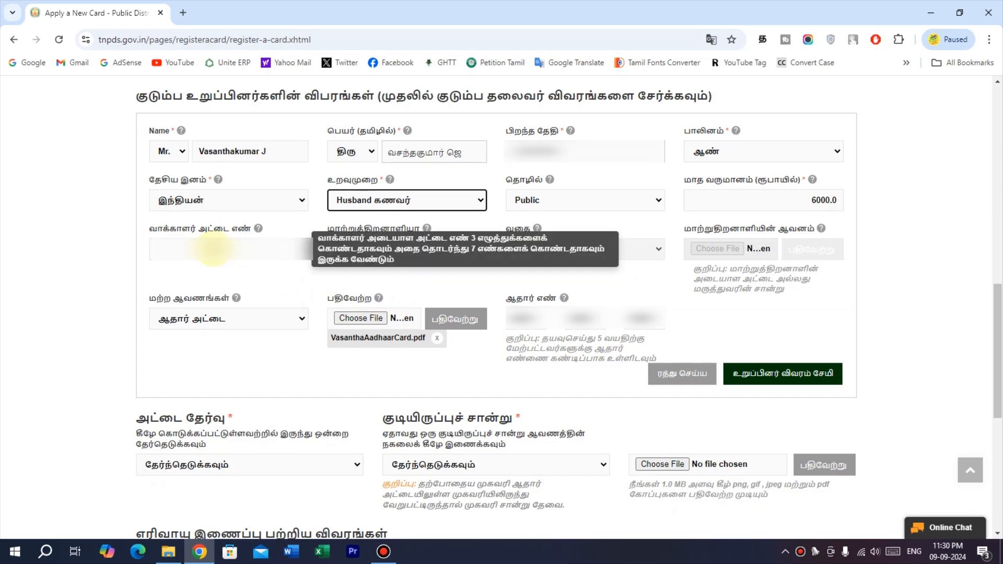
click(213, 249)
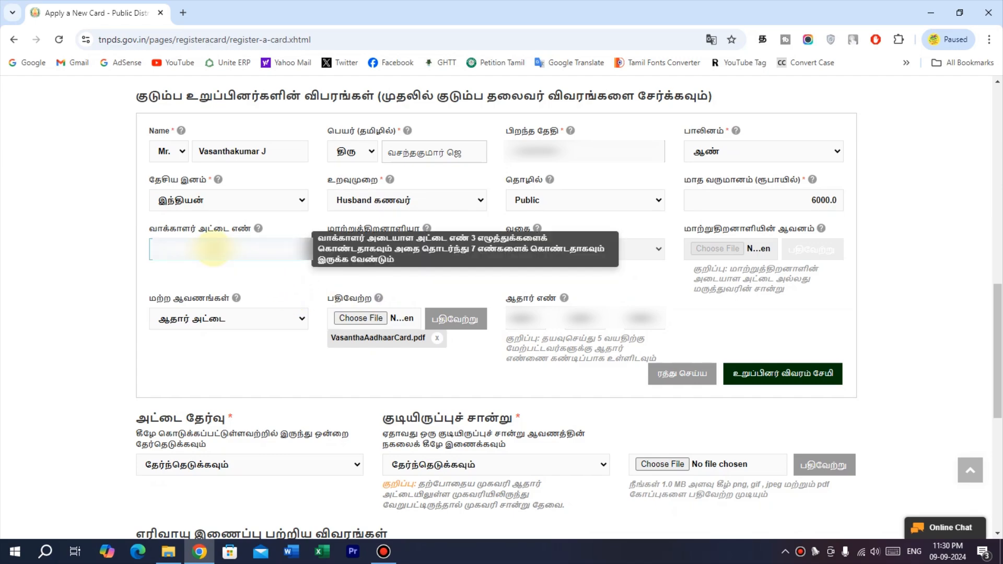
text(**********)
click(278, 281)
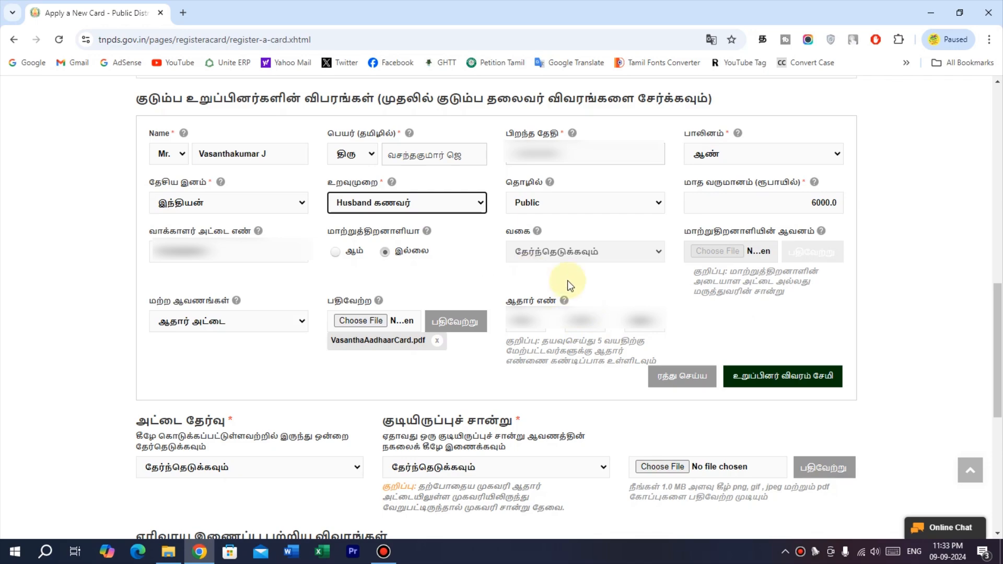
Save the husband's details to the members table and start a blank member form.
click(792, 383)
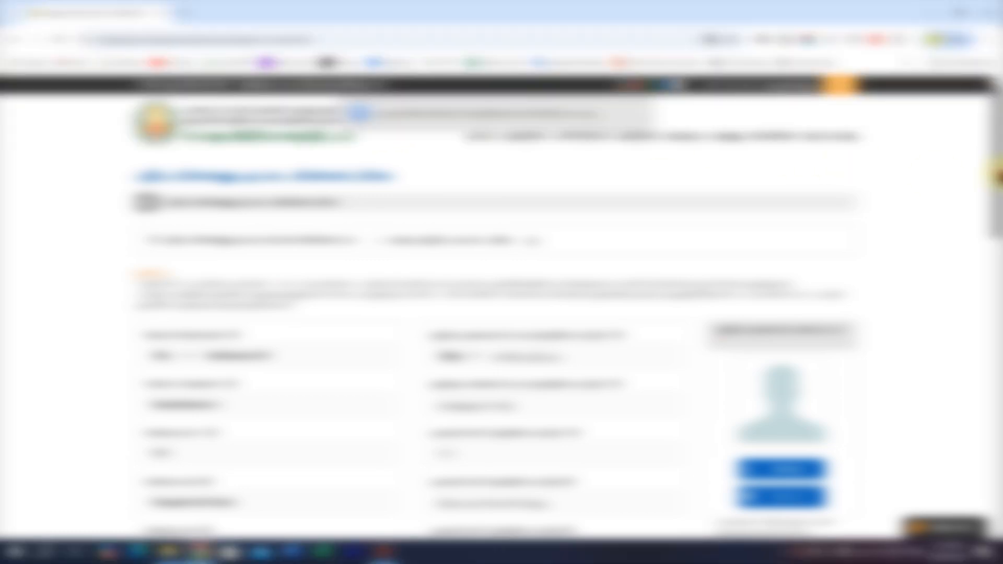
drag(998, 174, 993, 397)
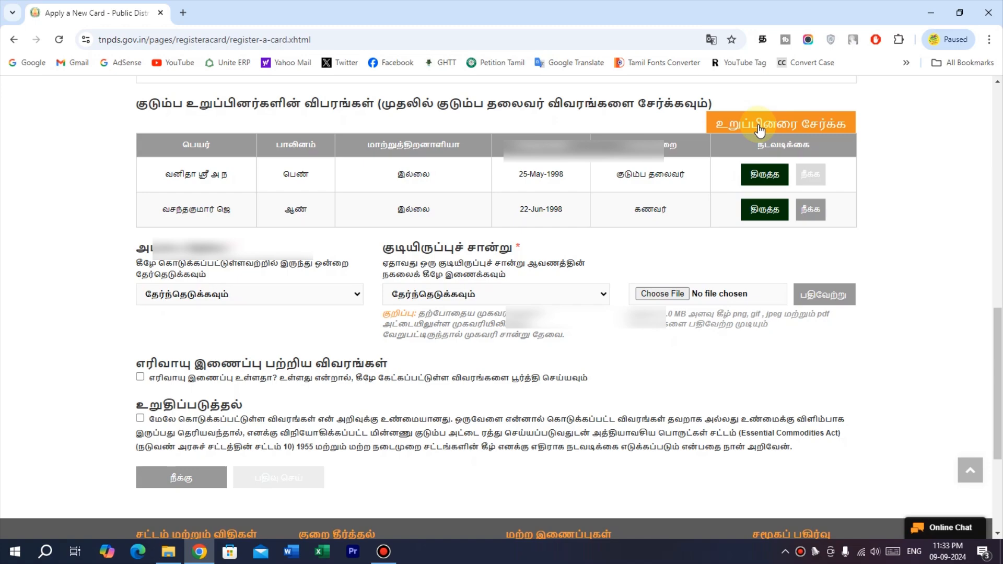
click(759, 128)
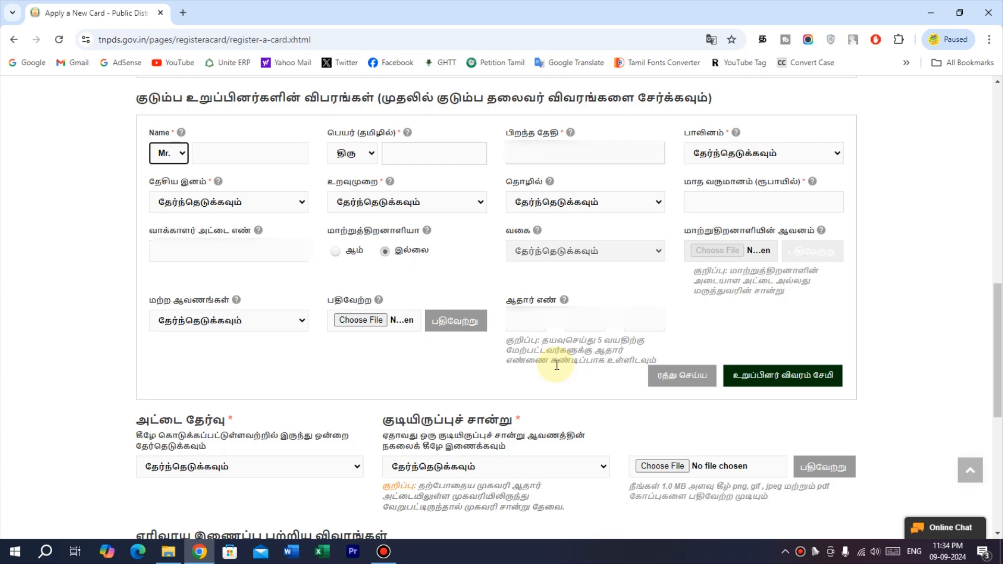
Enter the daughter's details with her birth certificate attached and save her as the third member.
click(223, 157)
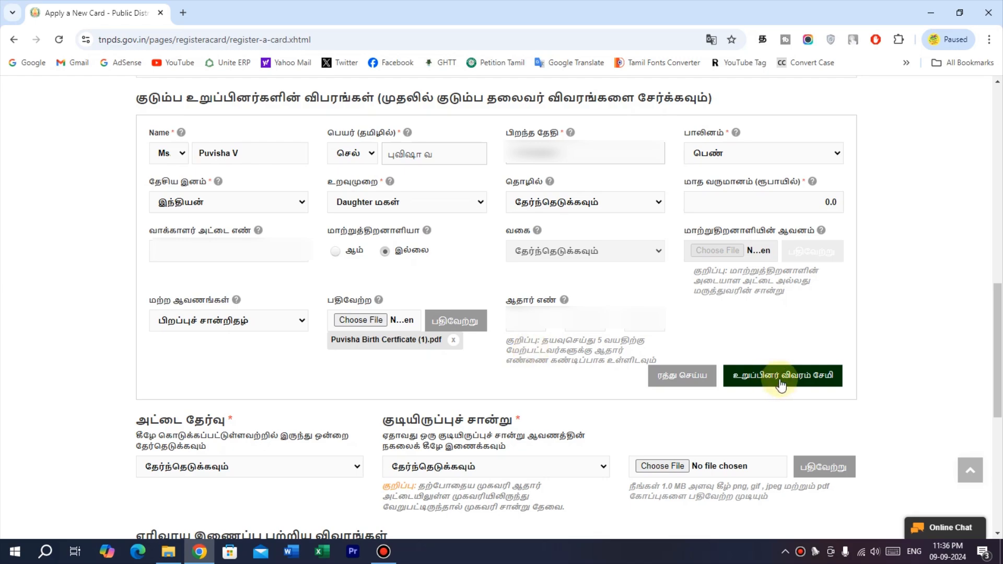
click(746, 379)
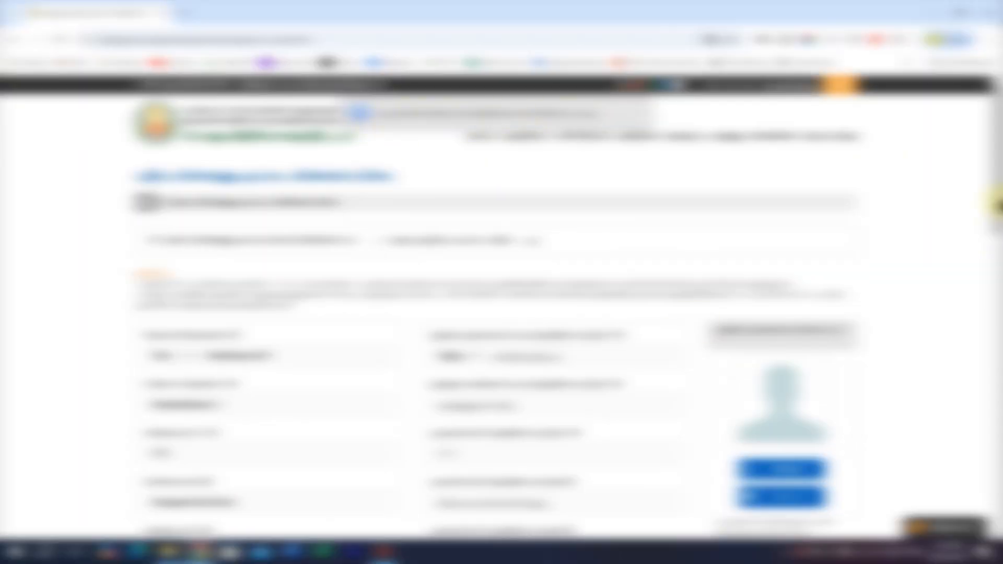
drag(994, 212, 998, 422)
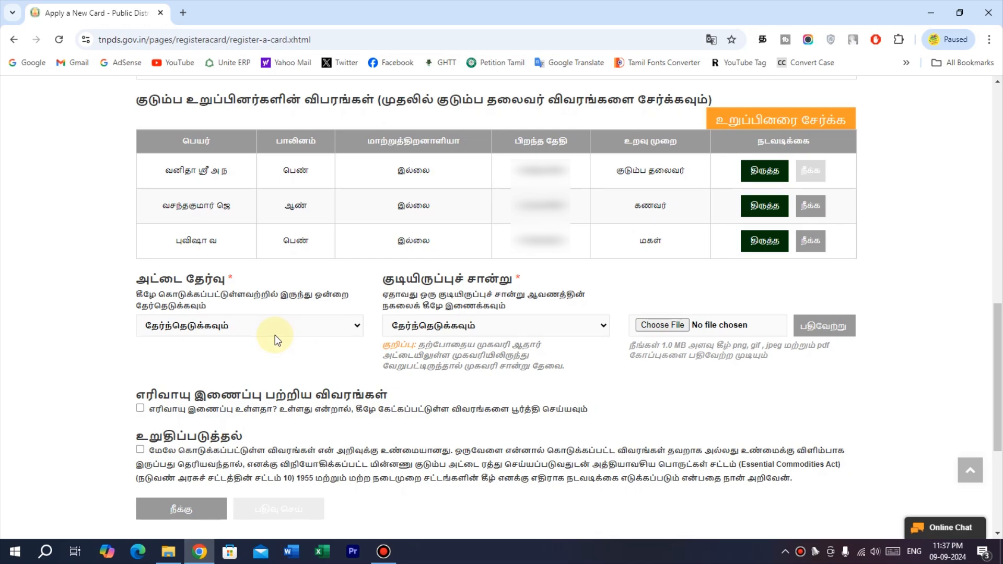
Choose Rice Card, set voter ID card as residence proof, and upload VanithaVoterID.pdf.
click(226, 327)
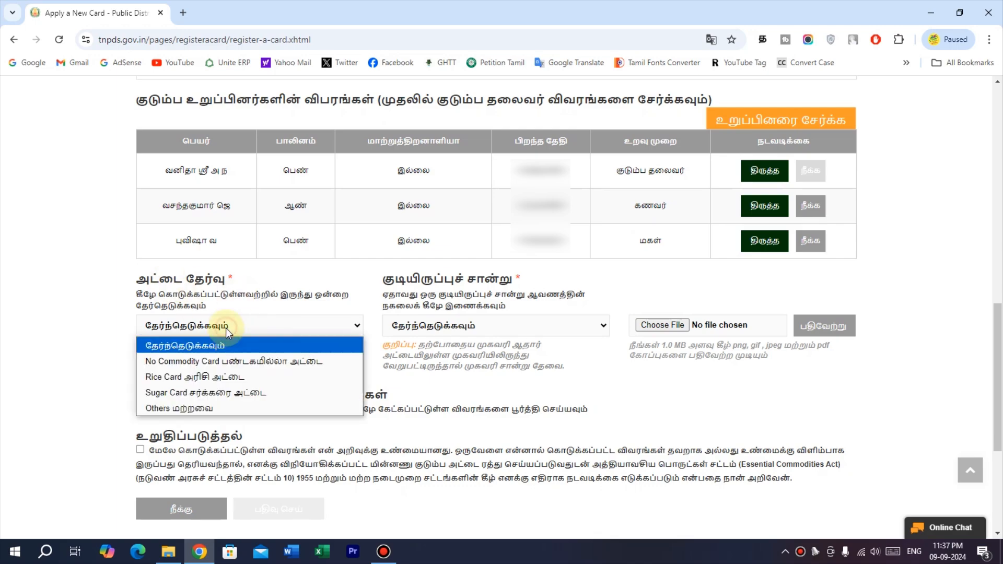
click(218, 380)
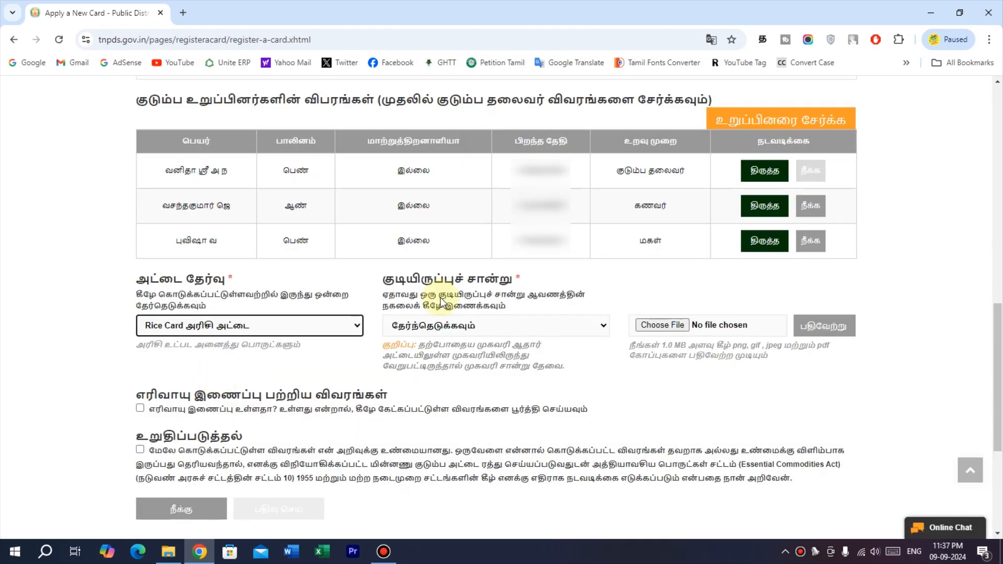
click(489, 332)
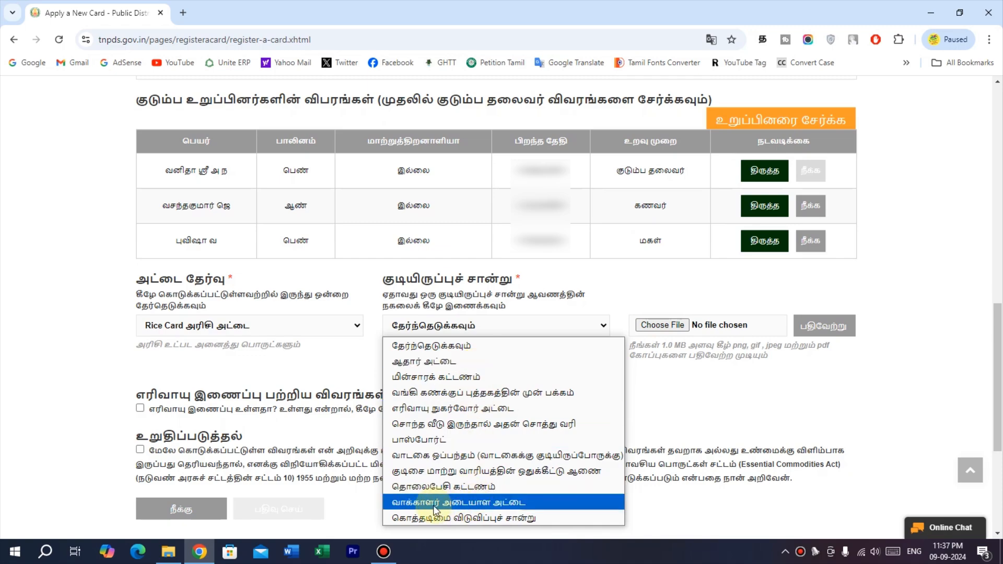
click(490, 505)
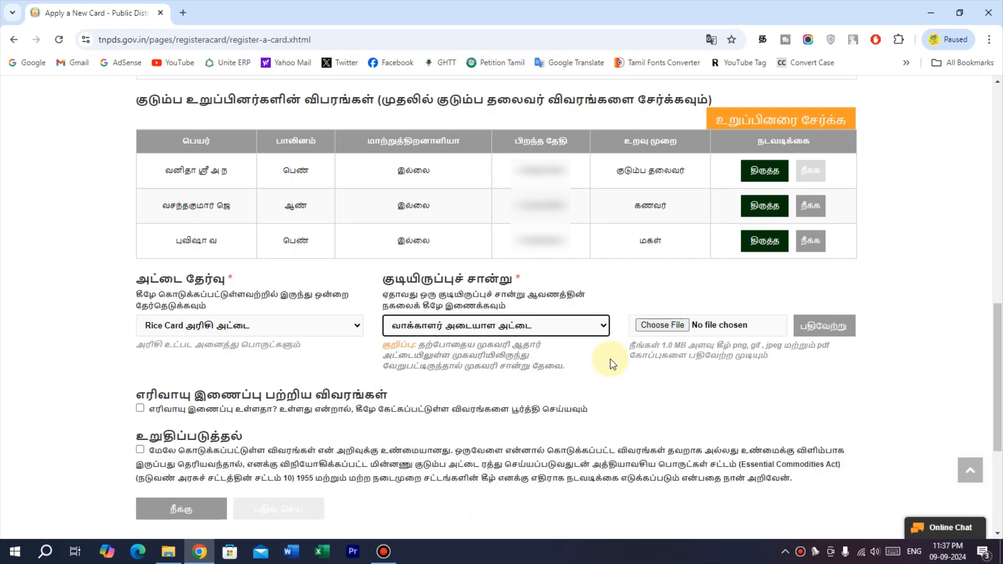
click(662, 325)
click(316, 212)
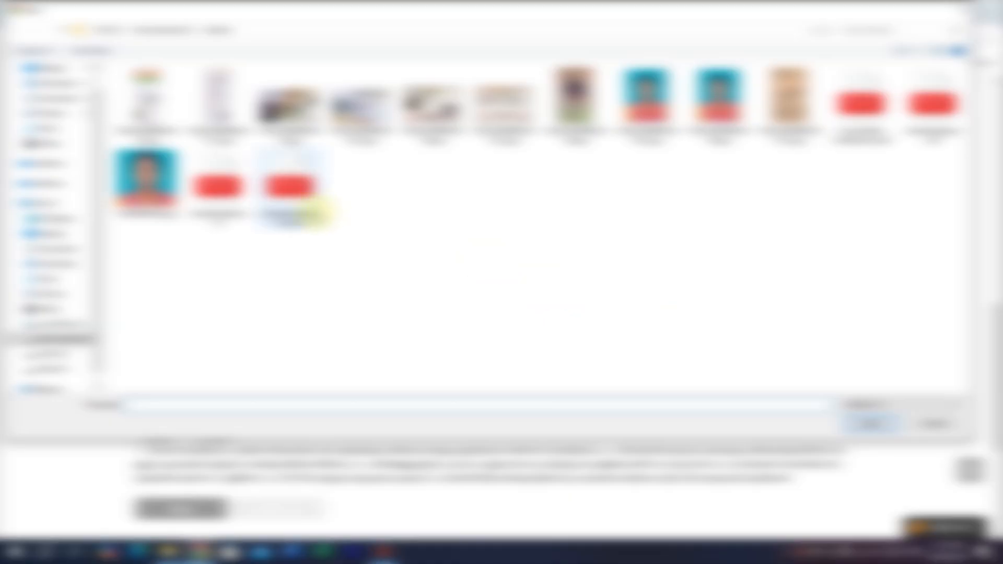
double_click(315, 212)
click(831, 331)
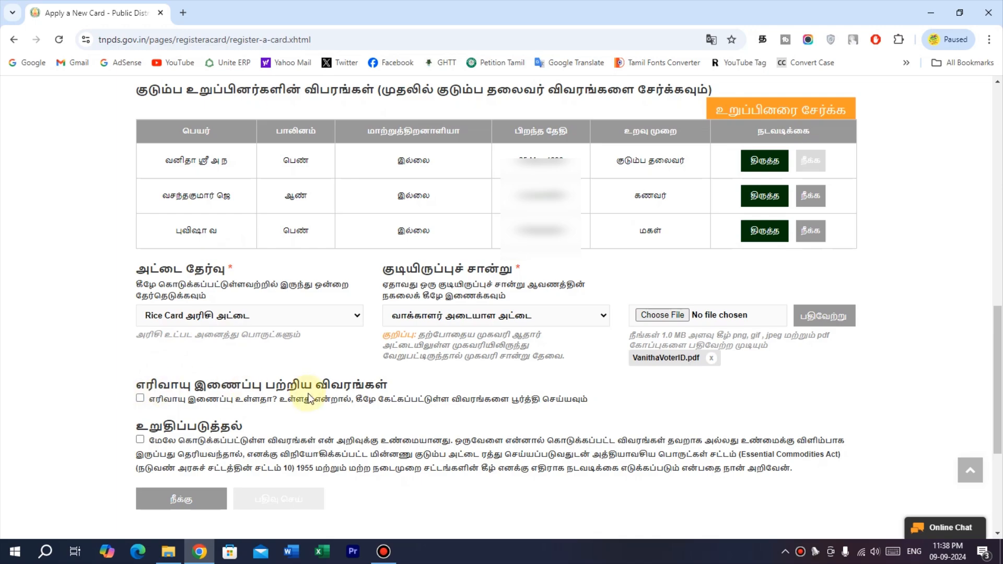
Leave the gas connection box unticked, tick the correctness declaration, and submit with பதிவு செய்.
click(140, 398)
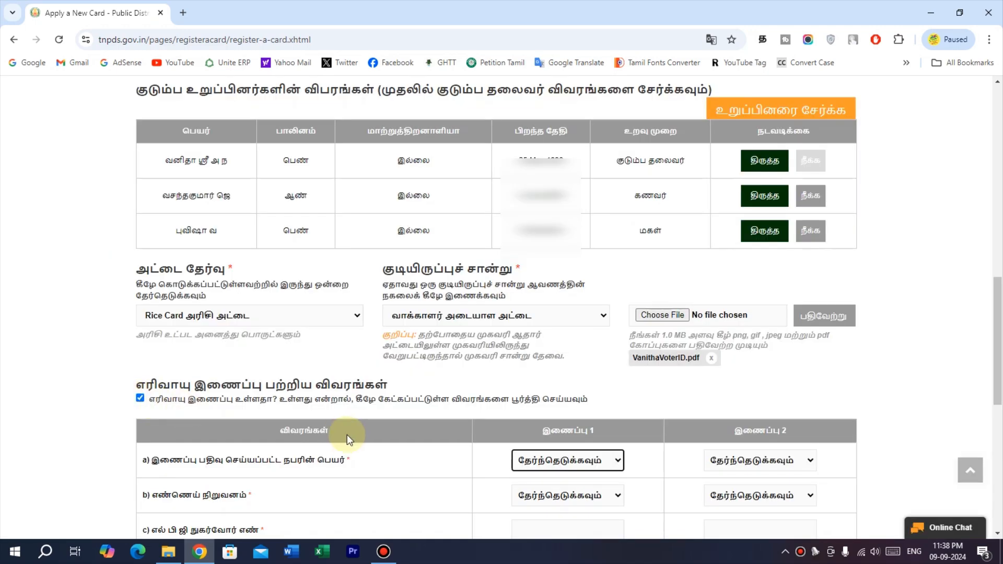
scroll(363, 437, down, 2)
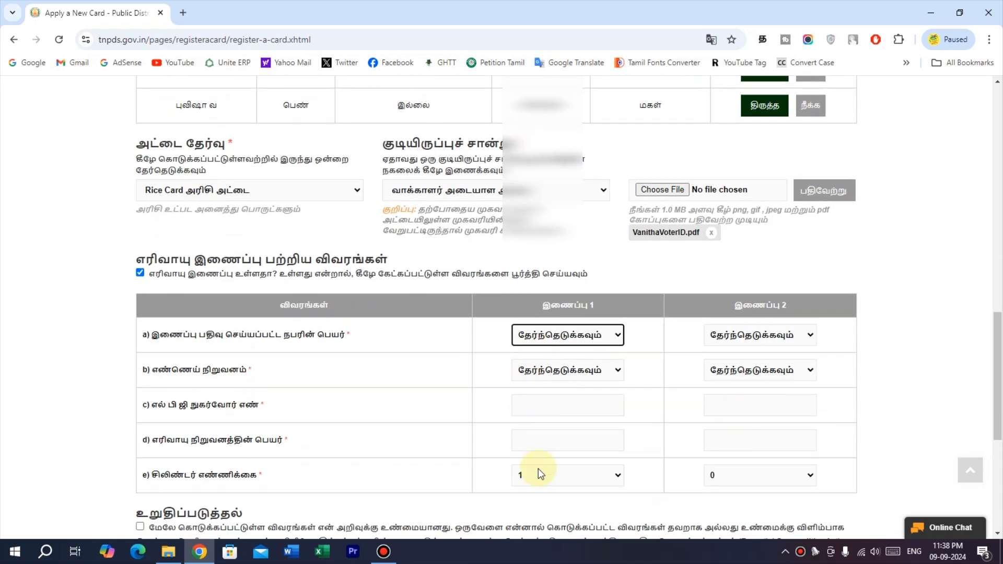
click(140, 273)
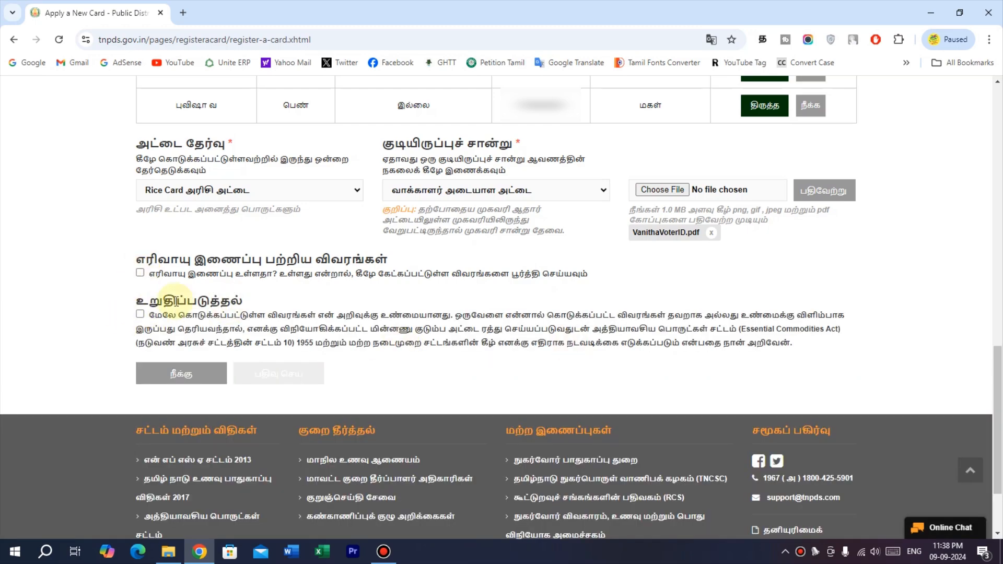
click(140, 314)
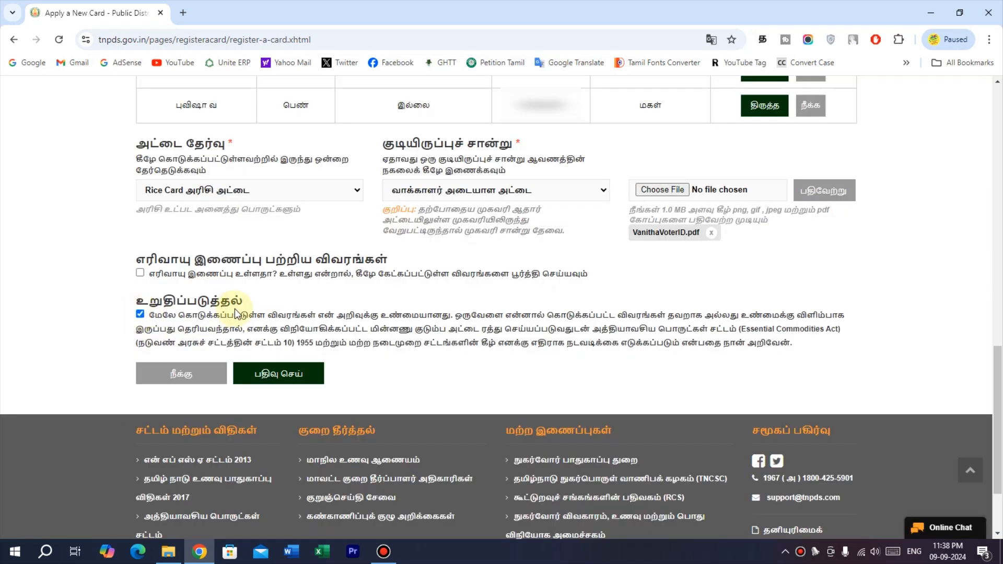
click(298, 381)
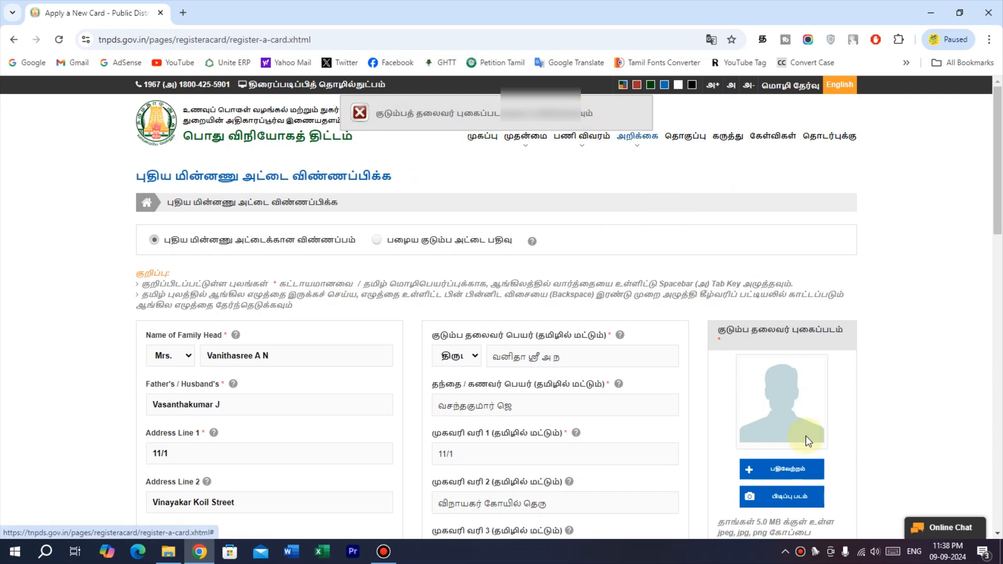
Attach the family head's photo and resubmit the application.
click(808, 475)
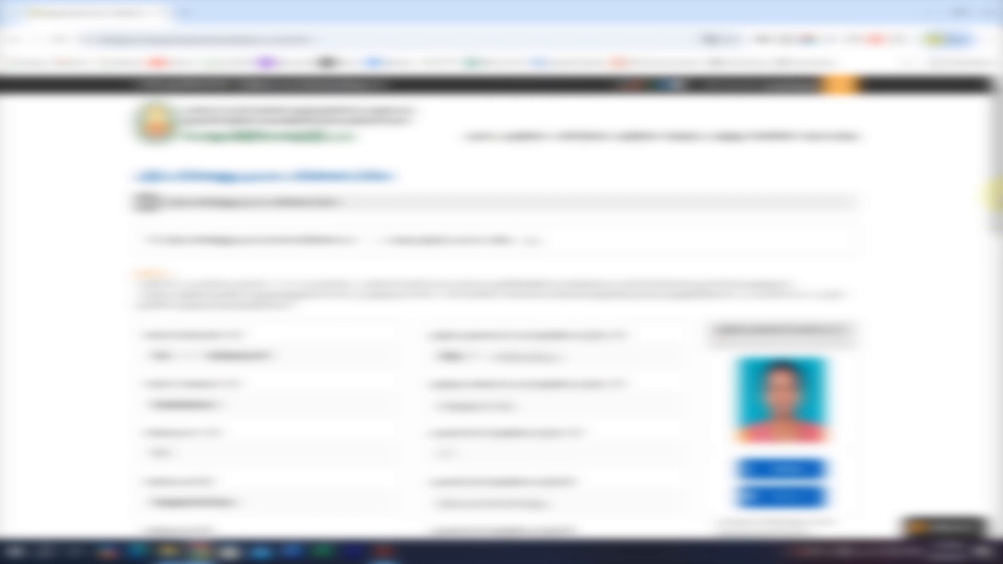
drag(999, 197, 998, 458)
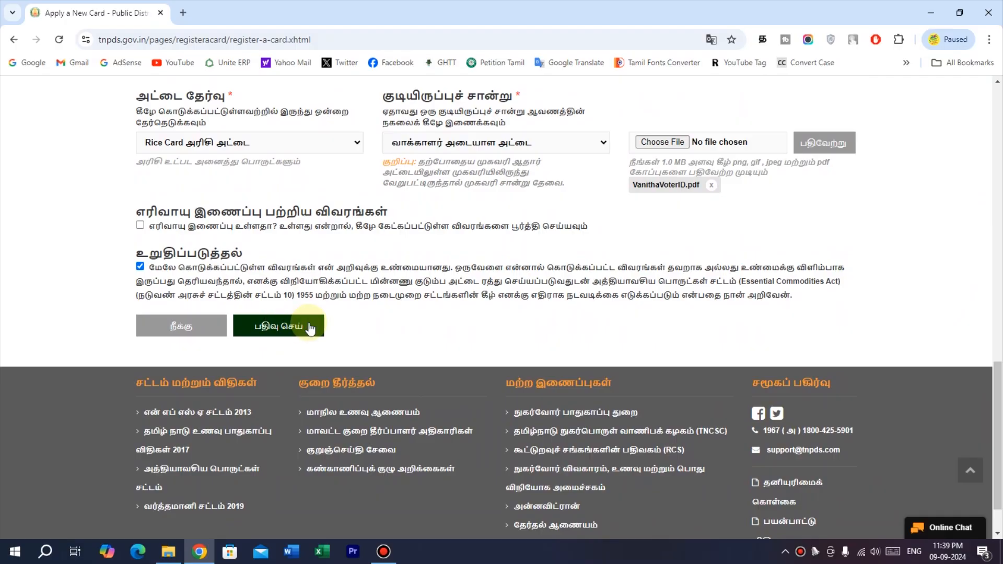
click(311, 328)
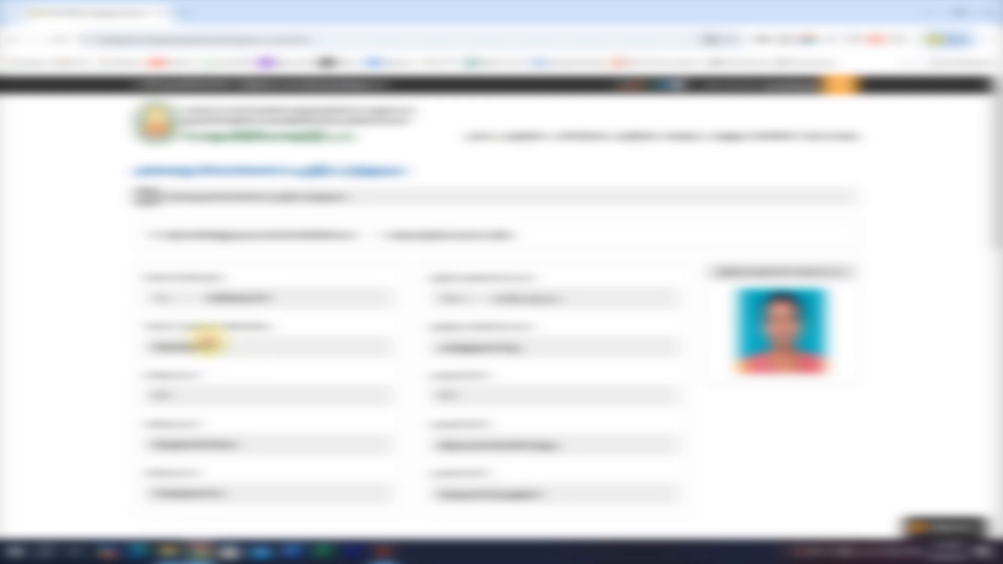
Scroll through the read-only preview to review the application details.
scroll(225, 329, down, 5)
scroll(224, 334, down, 1)
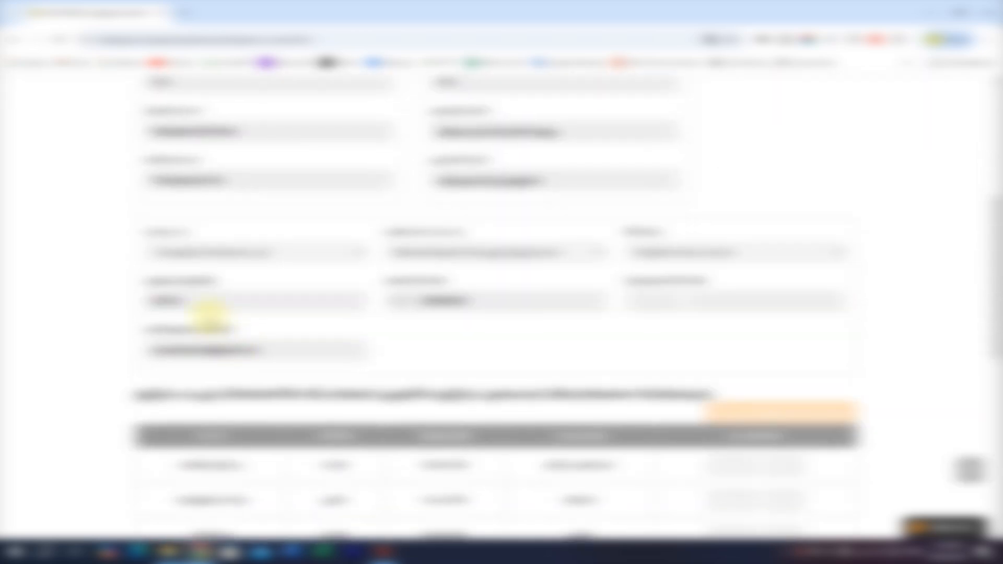
scroll(222, 365, down, 2)
scroll(213, 387, down, 3)
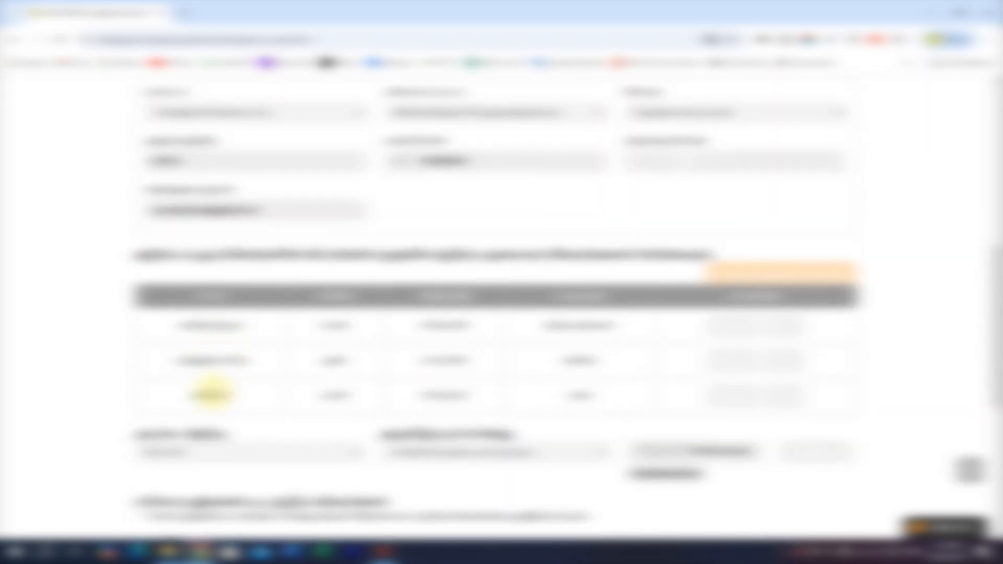
scroll(224, 285, up, 2)
scroll(199, 256, up, 3)
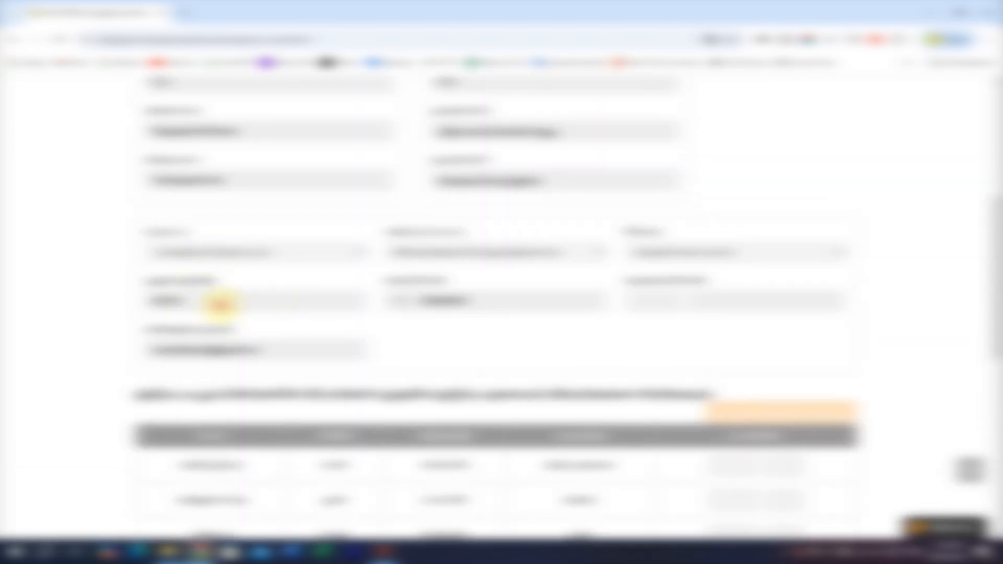
scroll(220, 308, down, 6)
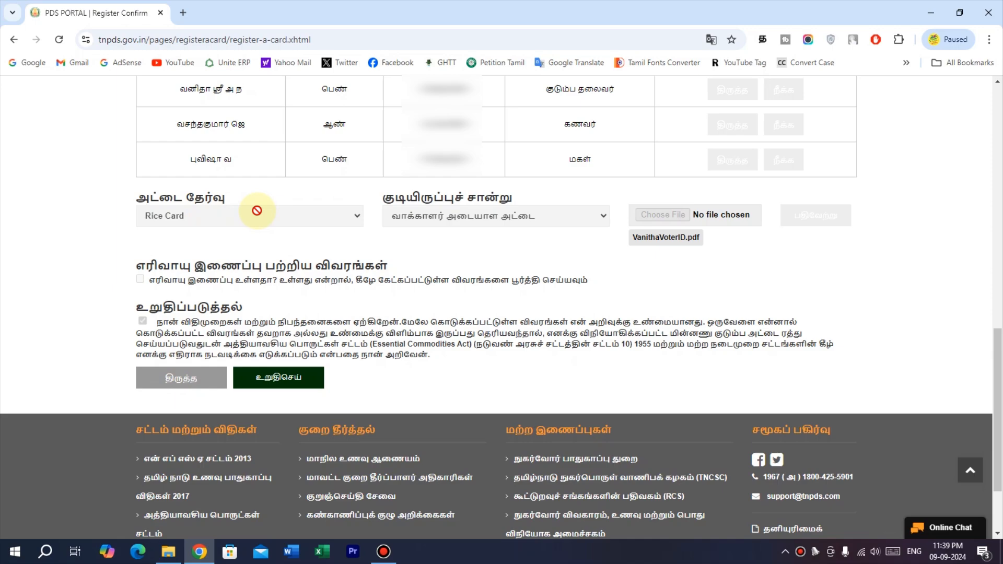
Confirm with உறுதிசெய், select the issued reference number, and return to the home page.
click(275, 382)
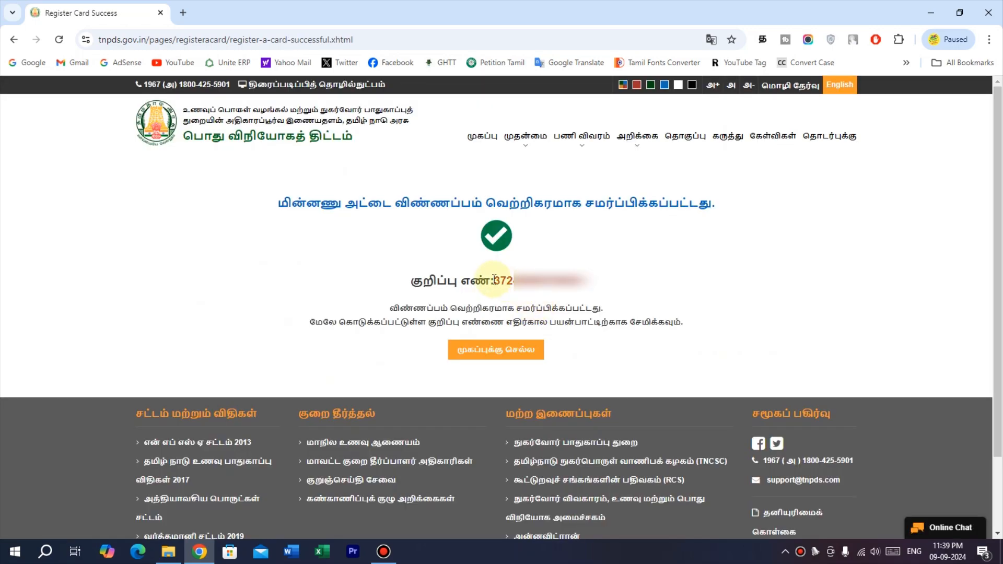
drag(494, 281, 589, 291)
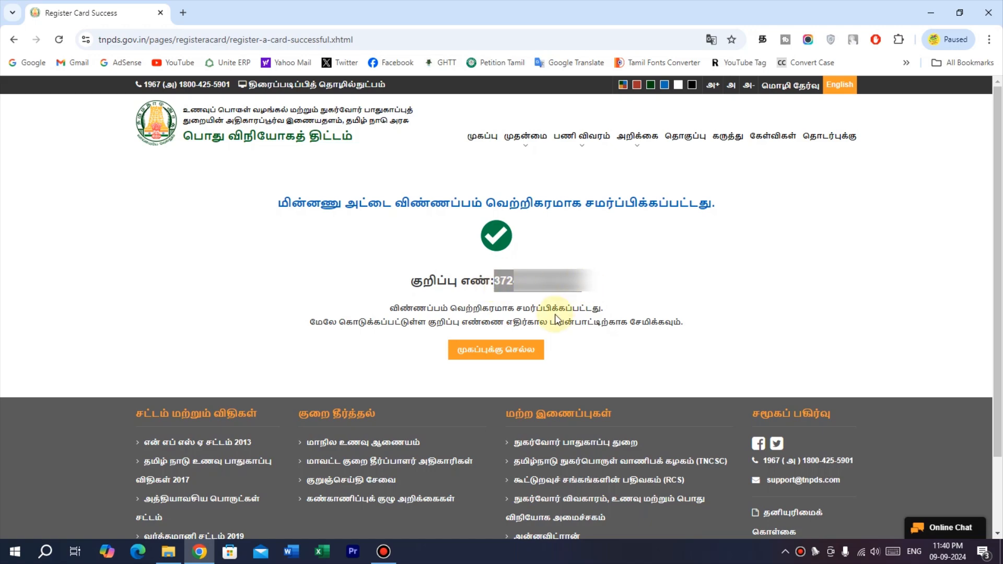
click(517, 352)
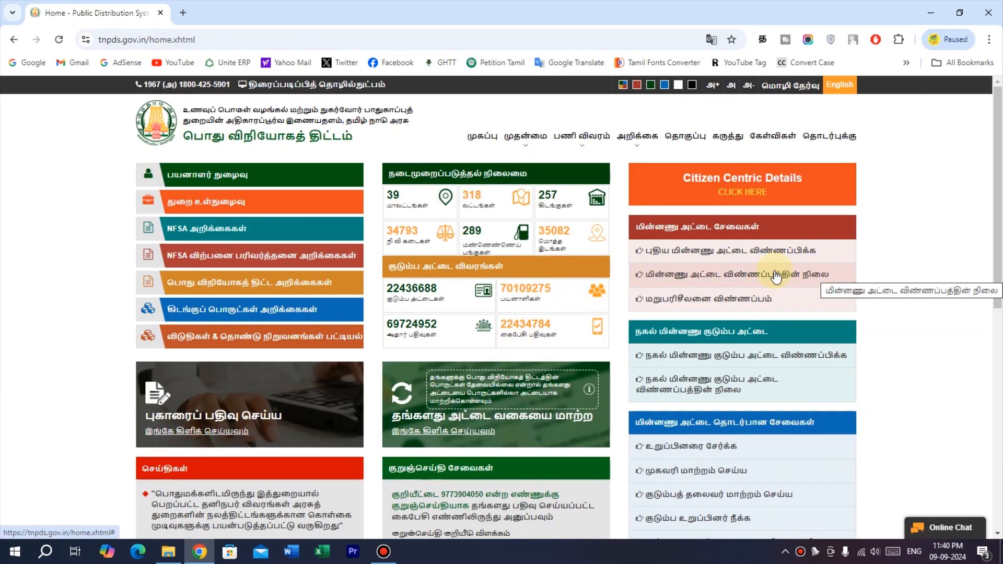
Check status using the pasted reference number and download New_Card_Application (1).pdf.
click(738, 275)
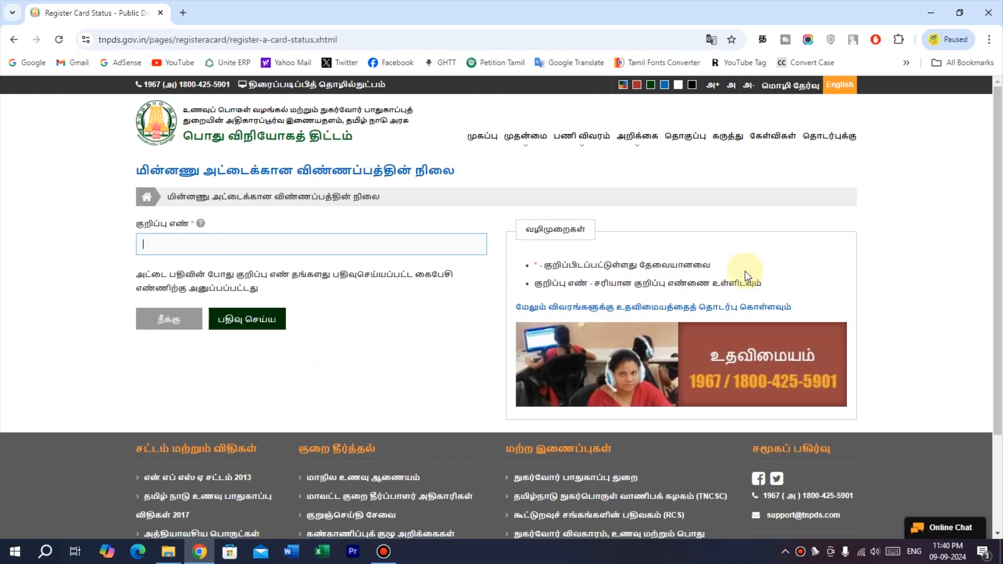
click(335, 250)
key(ctrl+v)
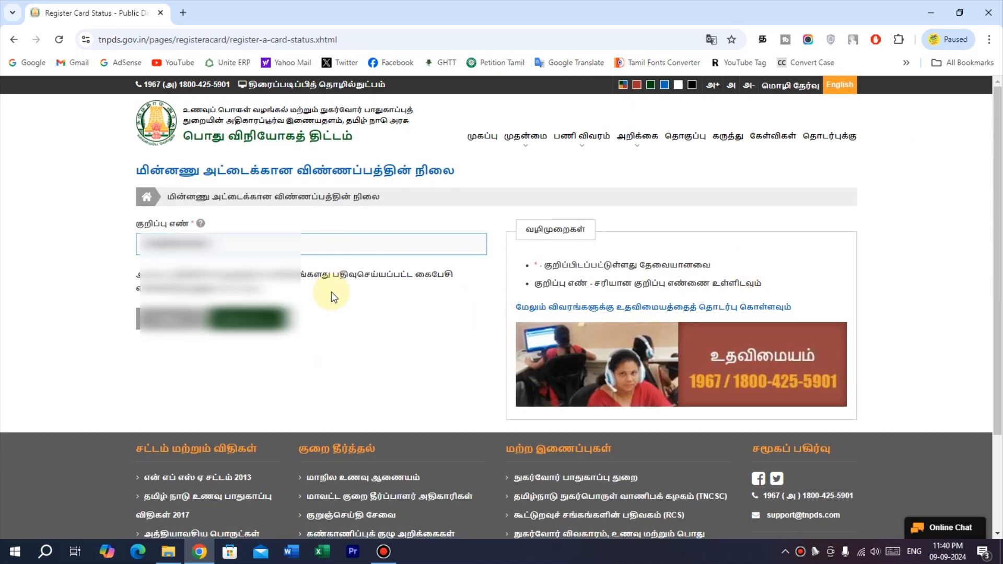
click(264, 324)
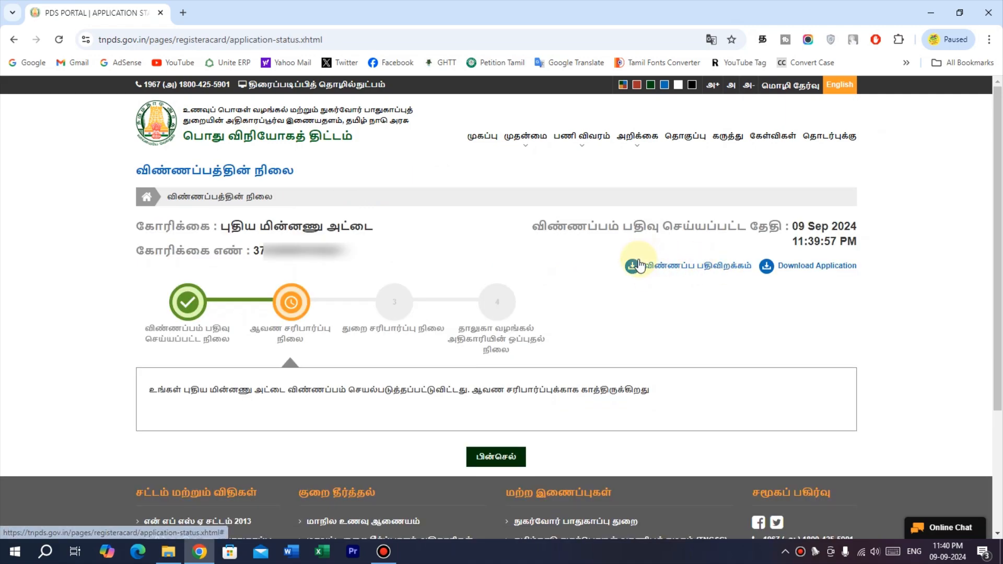
click(674, 266)
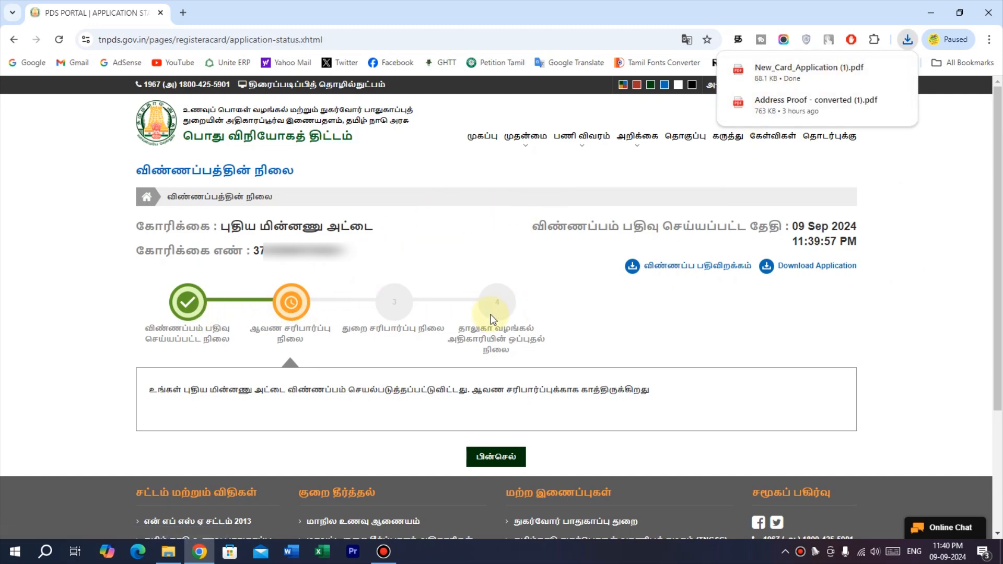
click(858, 316)
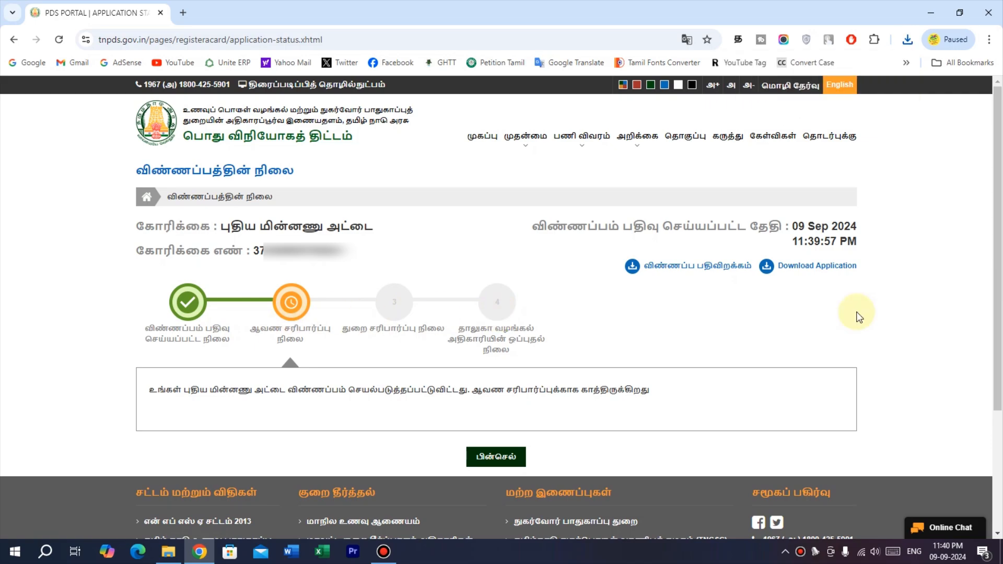